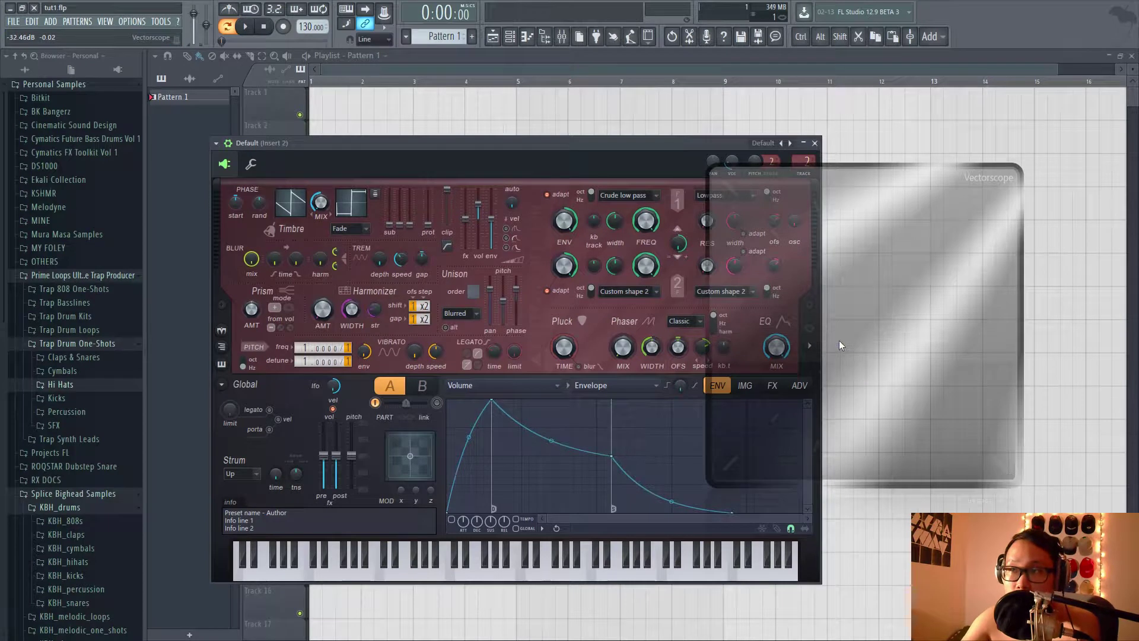
Reveal the synth's spectrum visualizer and move the Vectorscope display clear of the synth's controls.
right_click(839, 340)
click(565, 163)
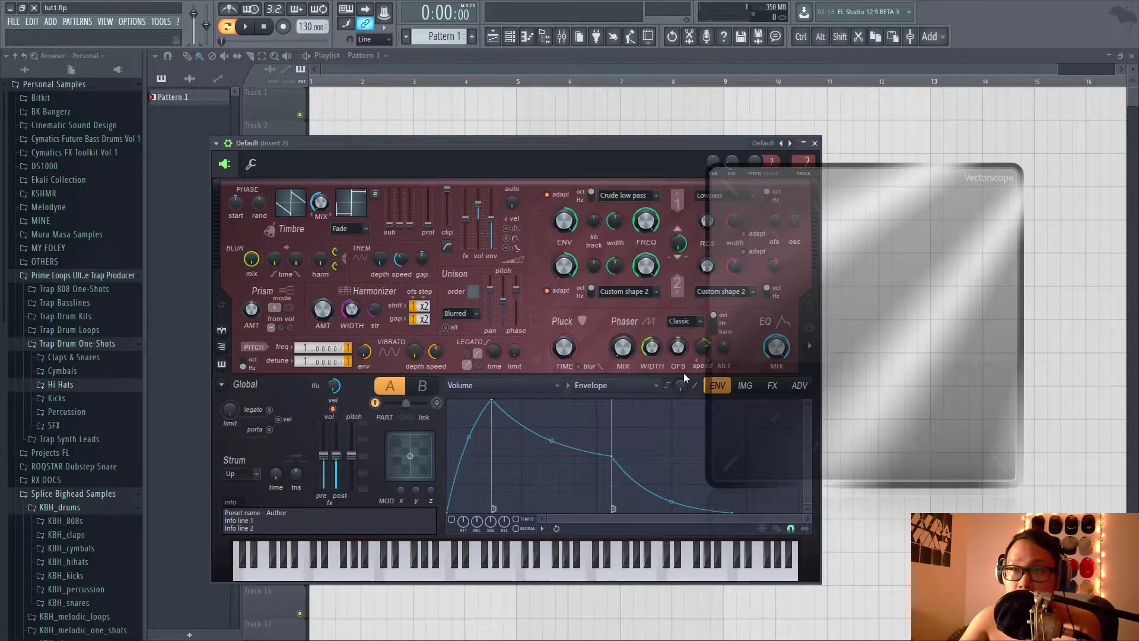
click(810, 347)
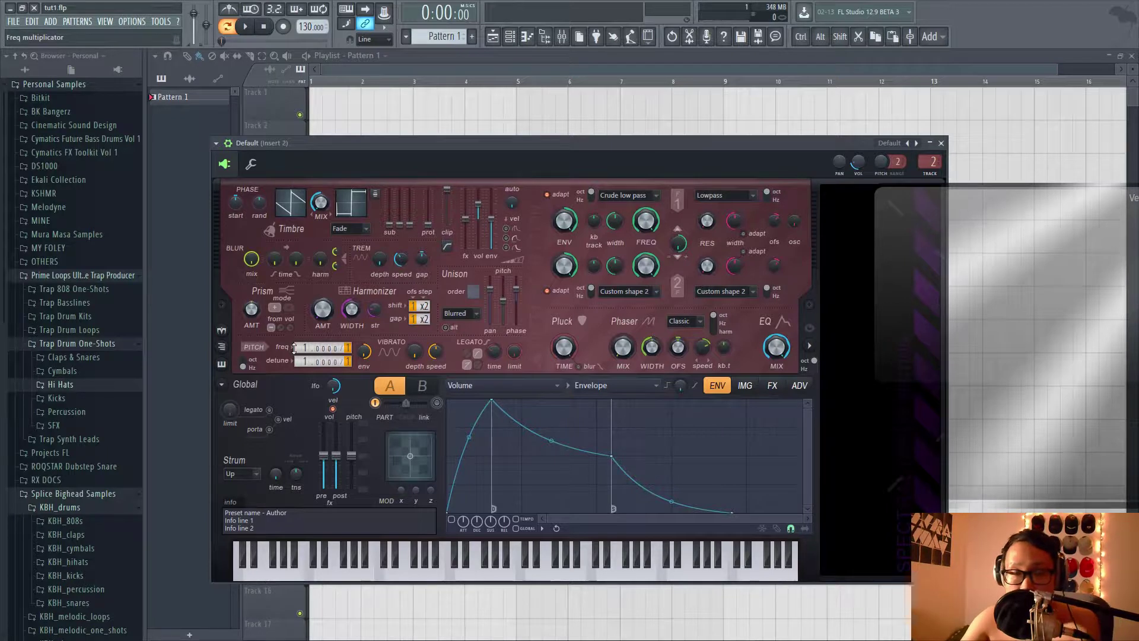
Audition the frequency multiplier up to 8 and raised frequency divider values, returning both to 1.
key(x)
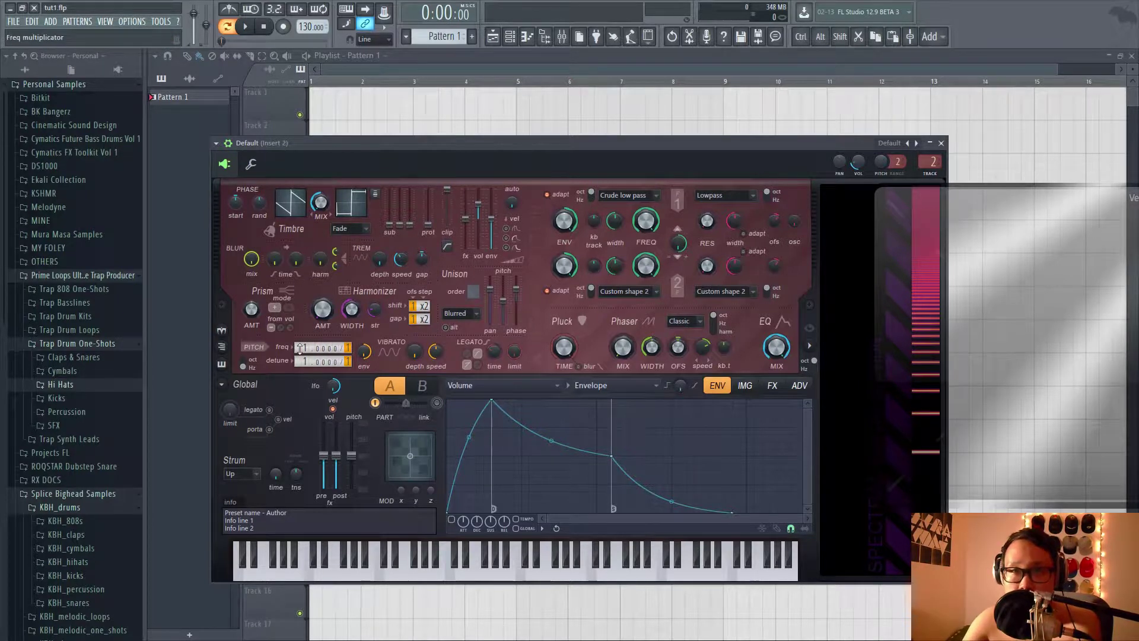
scroll(299, 349, up, 1)
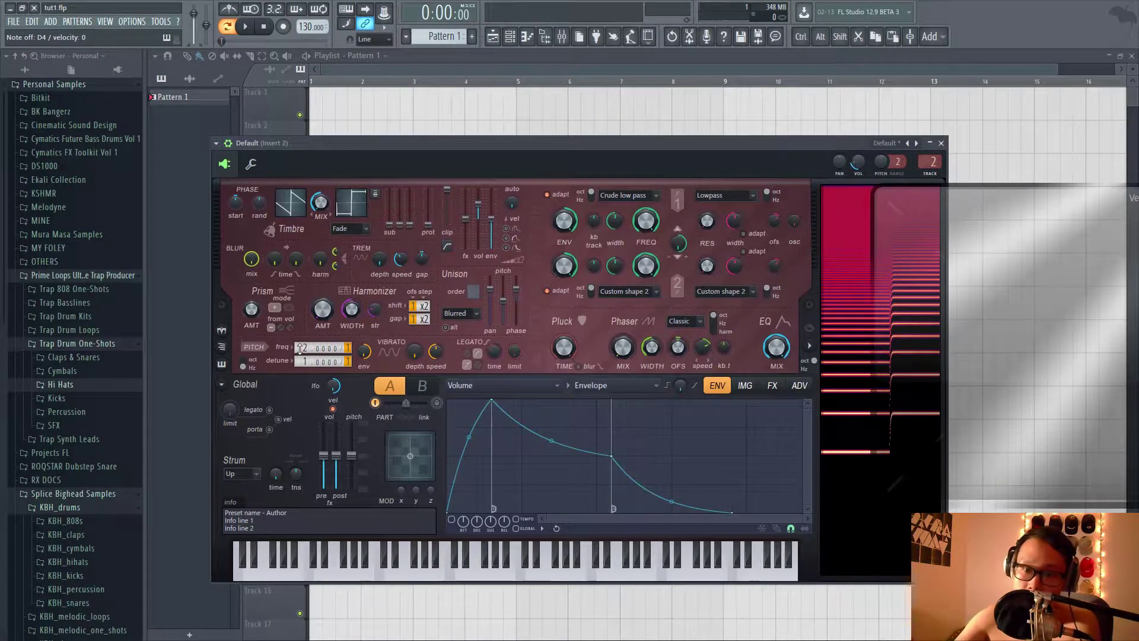
scroll(301, 348, up, 1)
scroll(300, 349, up, 1)
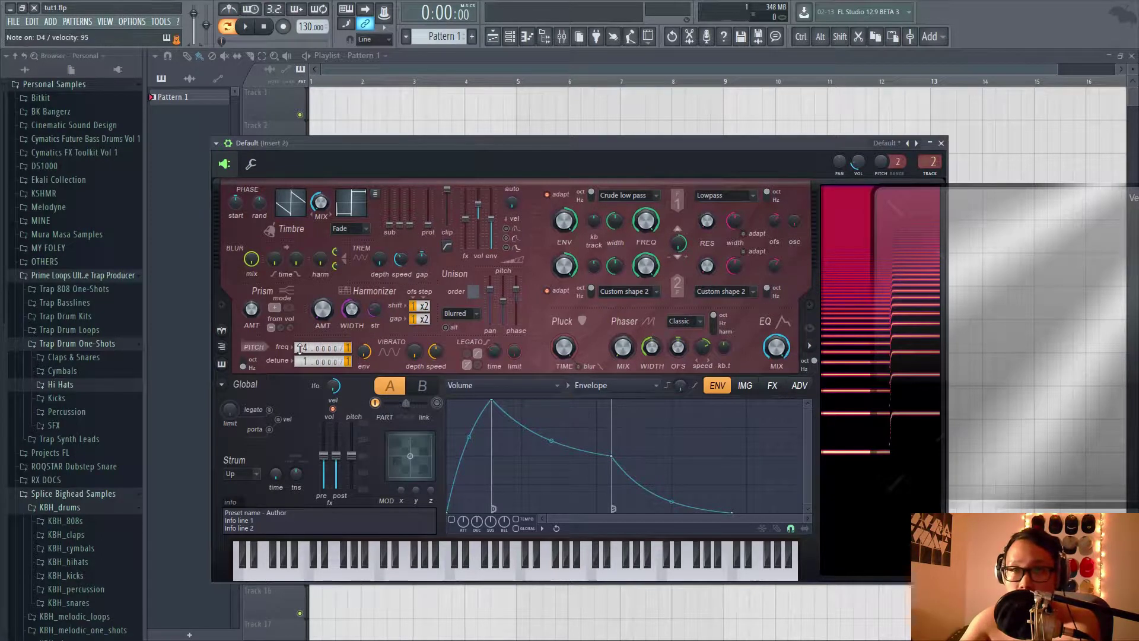
scroll(301, 348, up, 3)
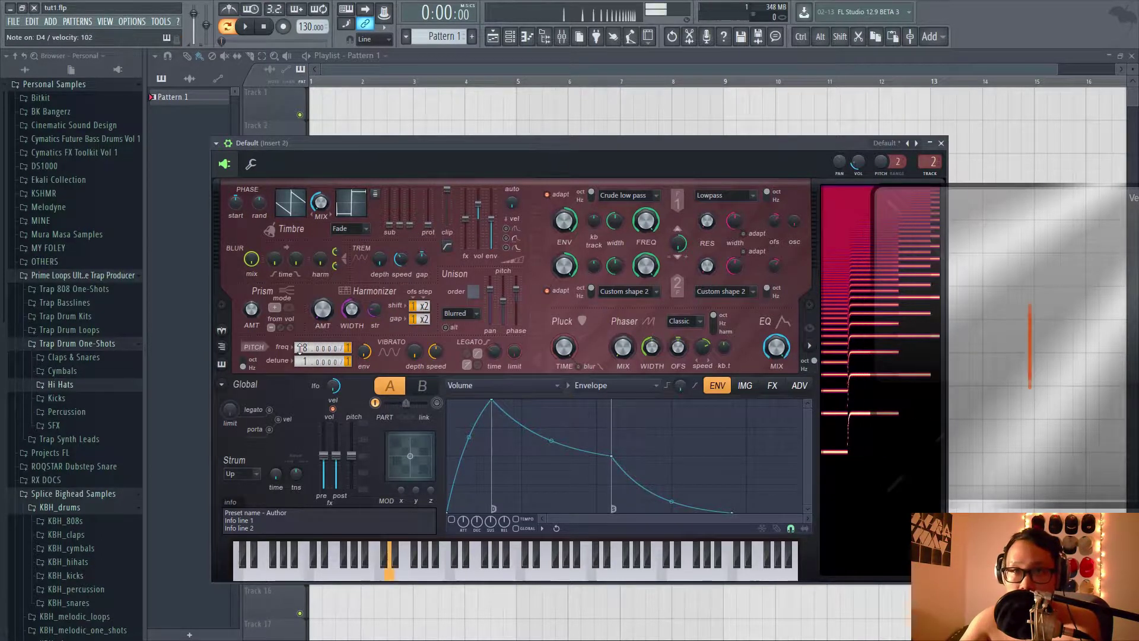
scroll(301, 349, down, 15)
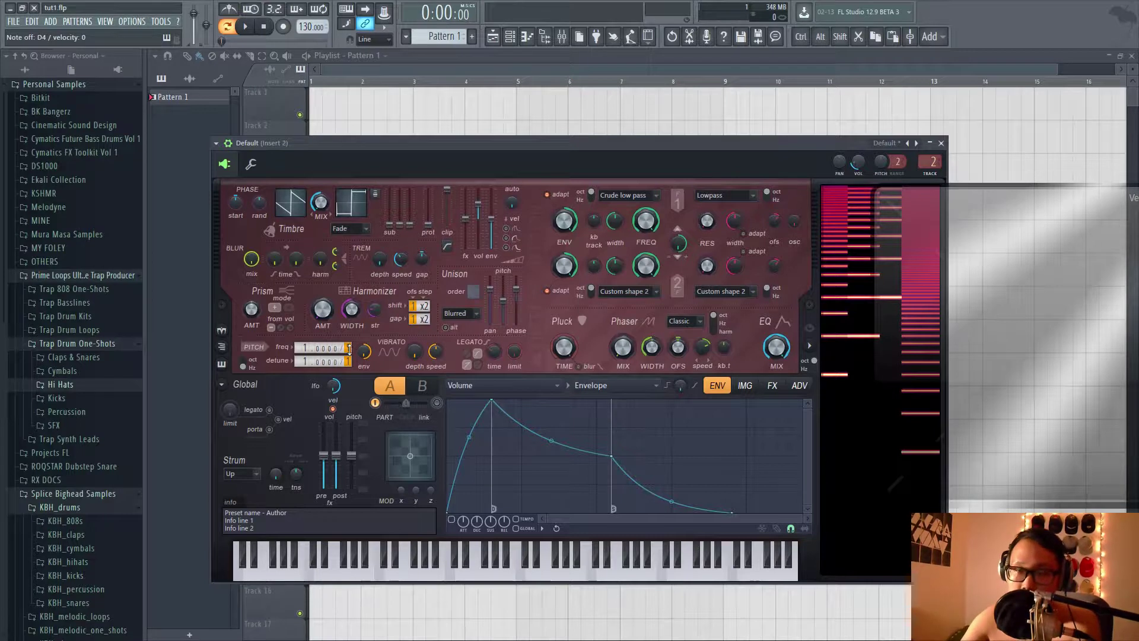
scroll(349, 349, up, 3)
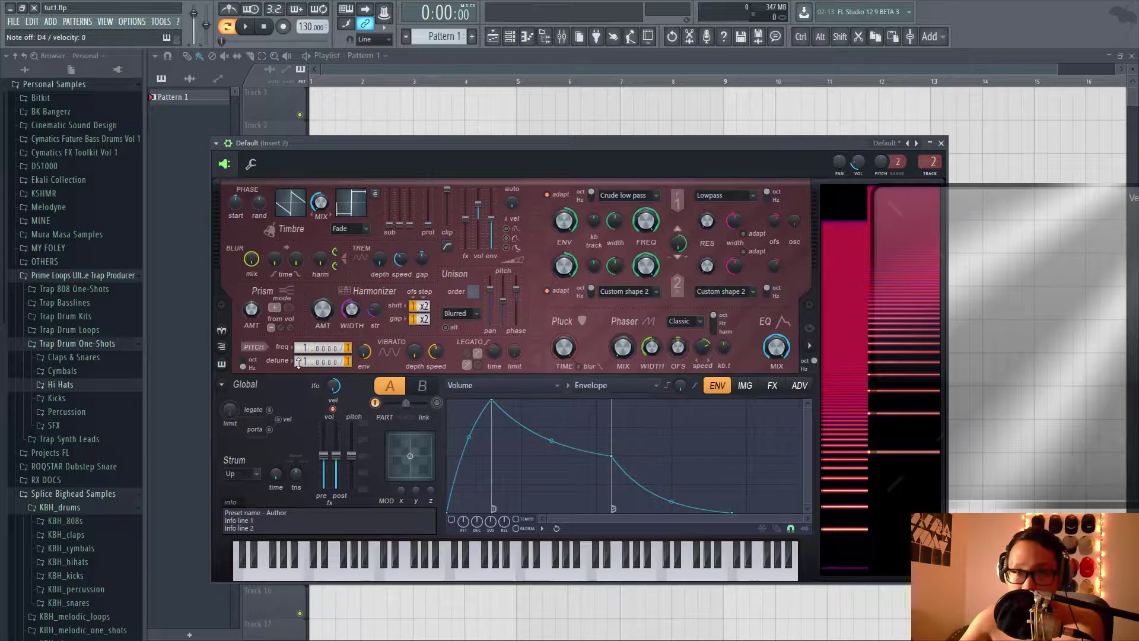
Audition a harmonic detune multiplier of 6 and a detune divider of 3, returning both to 1.
scroll(298, 363, up, 5)
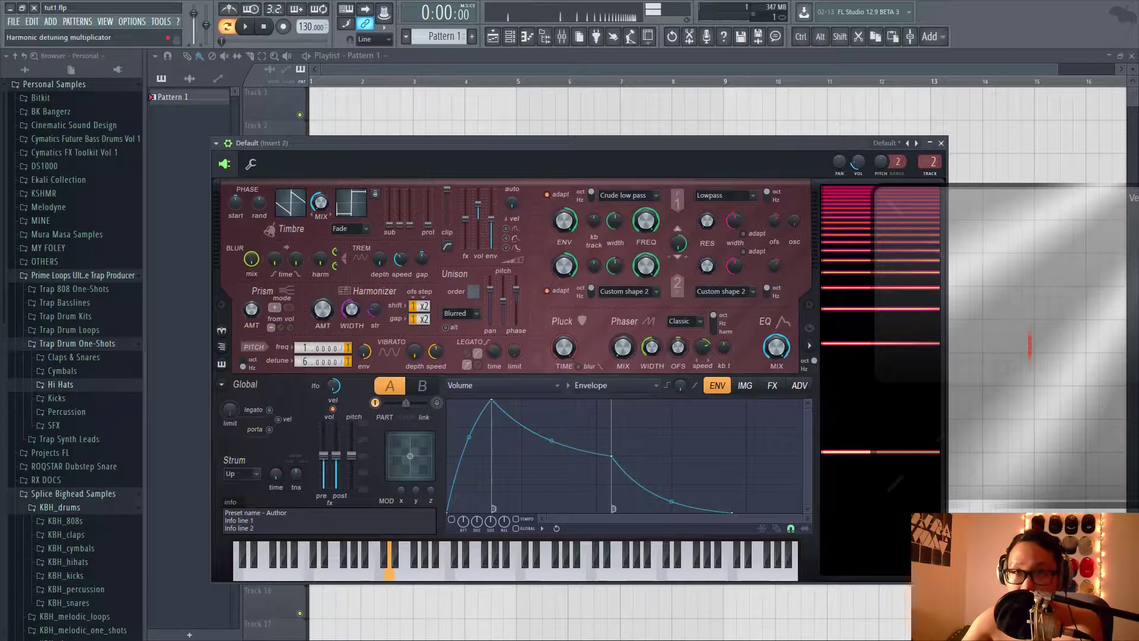
scroll(299, 361, down, 5)
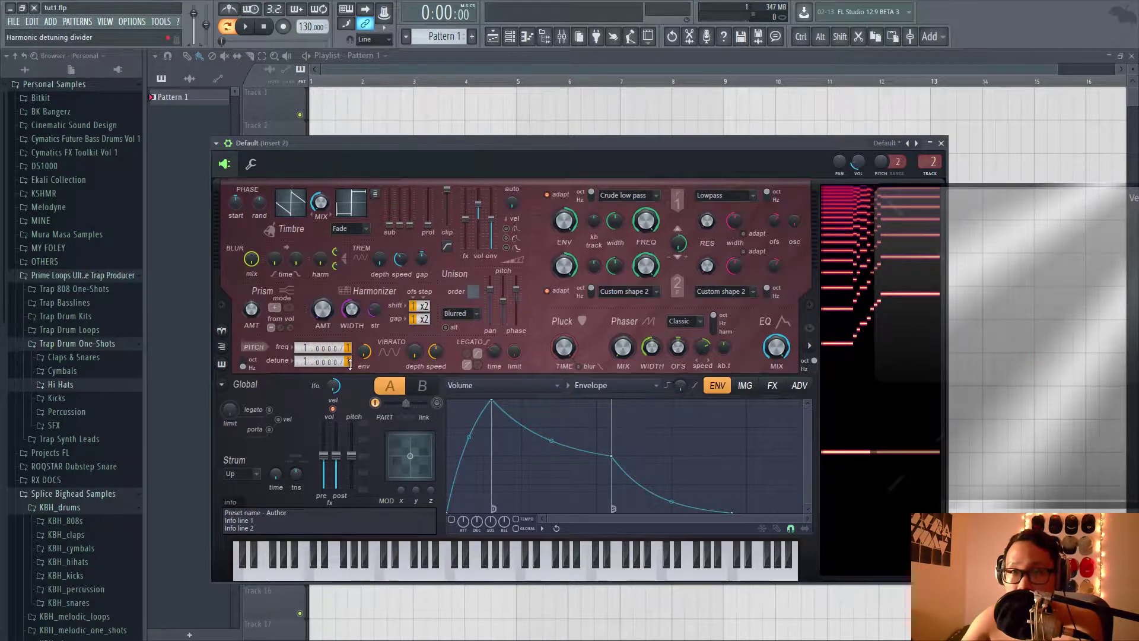
scroll(348, 362, up, 2)
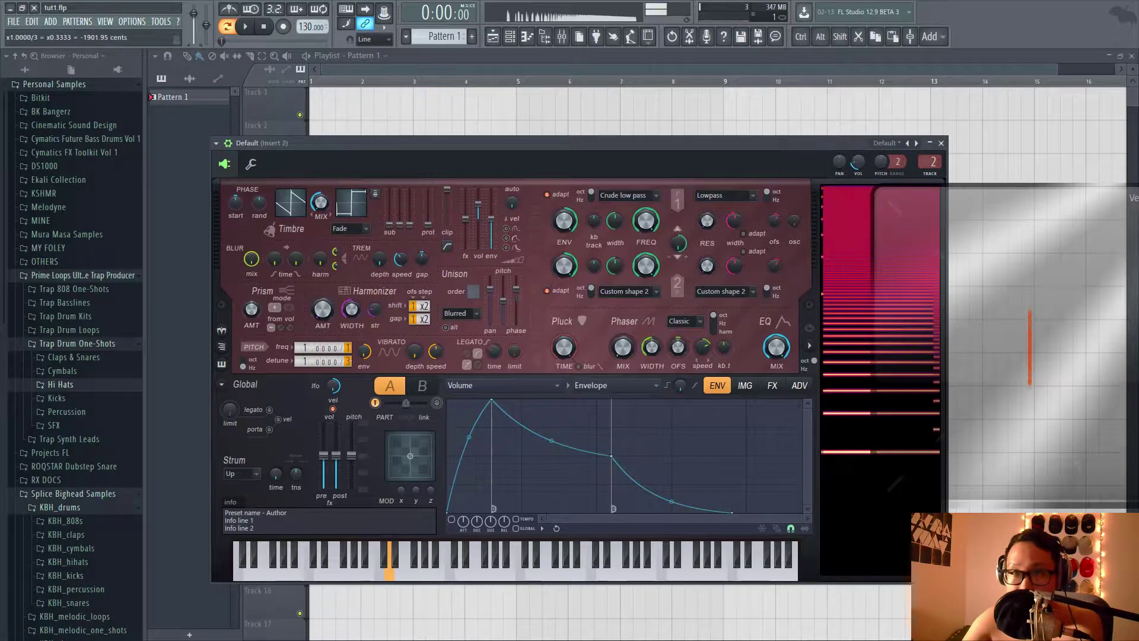
scroll(348, 362, down, 2)
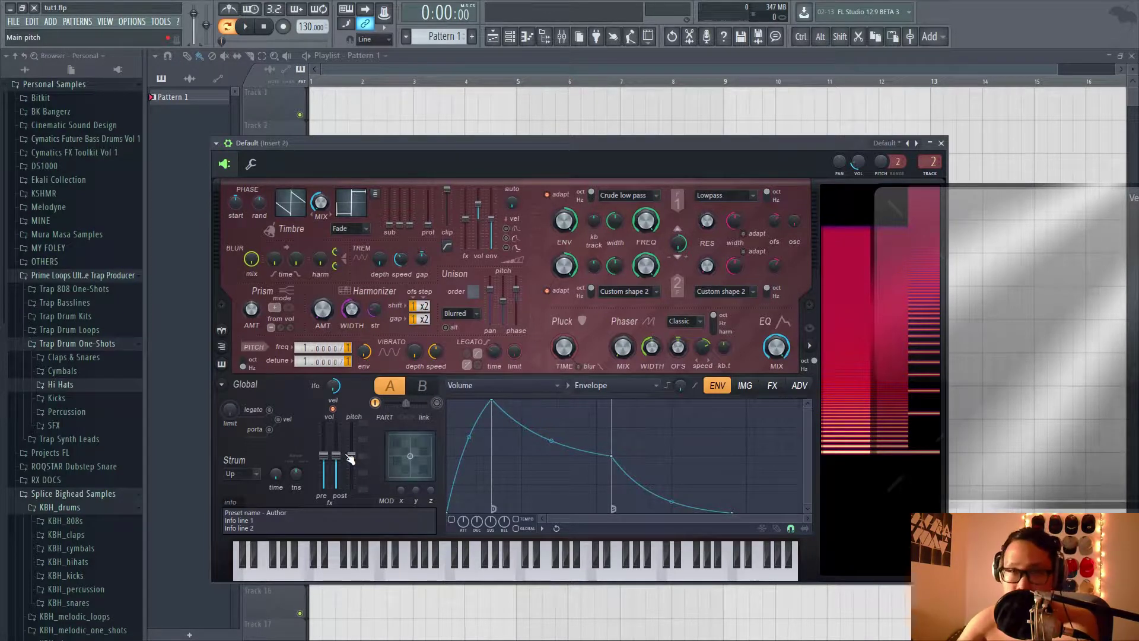
Lower the main pitch slider to its minimum and try varying the harmonic detune multiplier.
drag(350, 459, 351, 486)
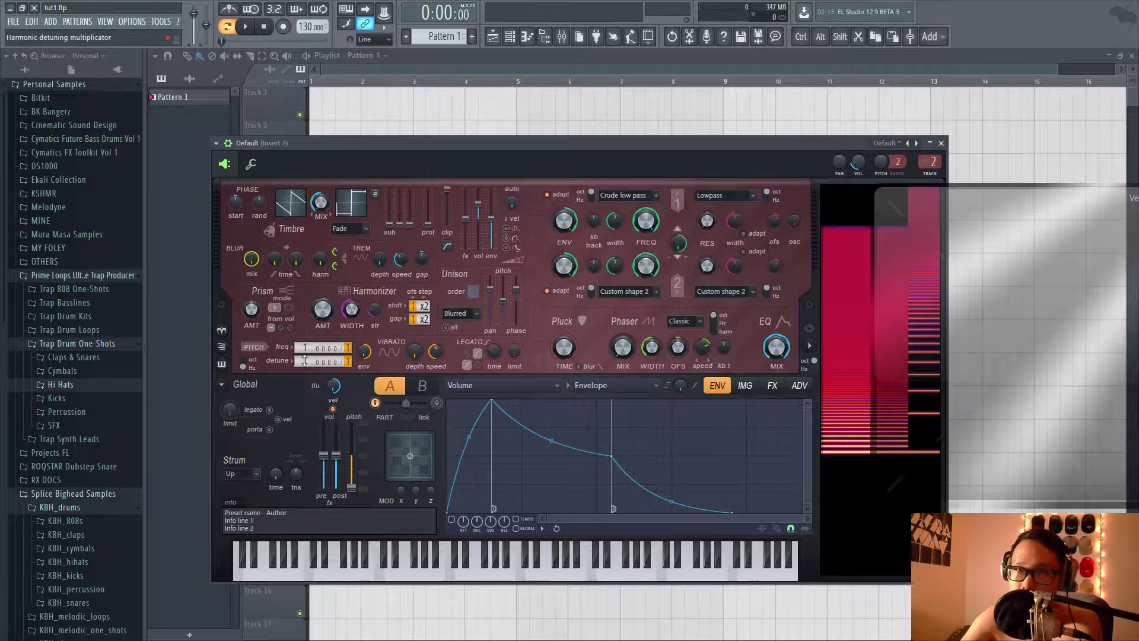
drag(304, 360, 352, 378)
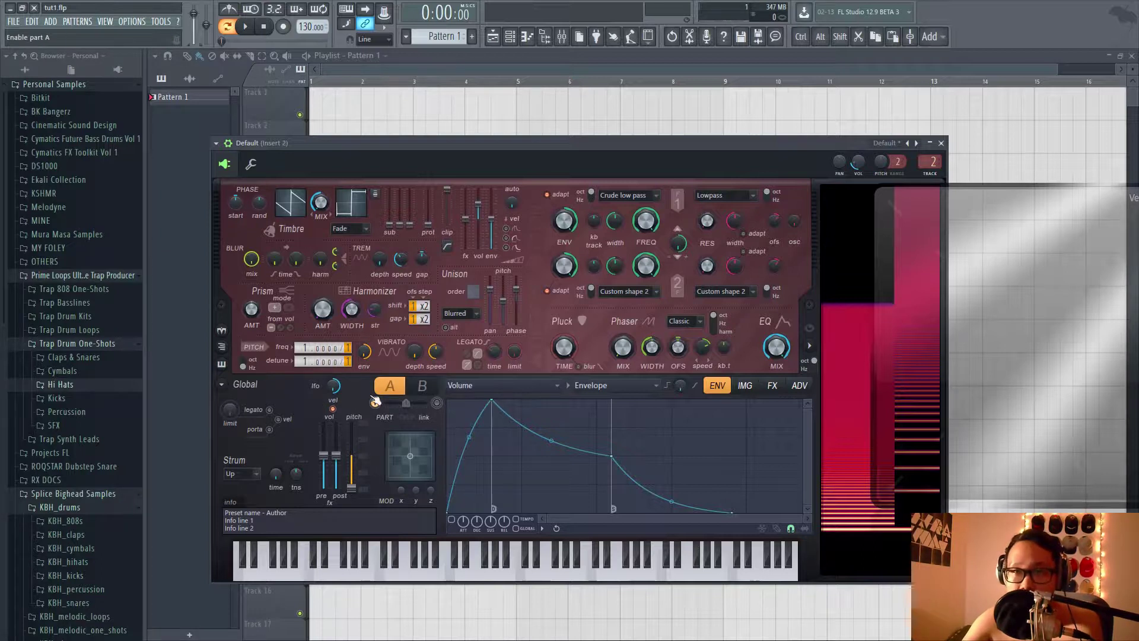
Try part B with a detune multiplier of 1.7900 blended against part A, resetting the detune and mix and disabling part B.
click(418, 391)
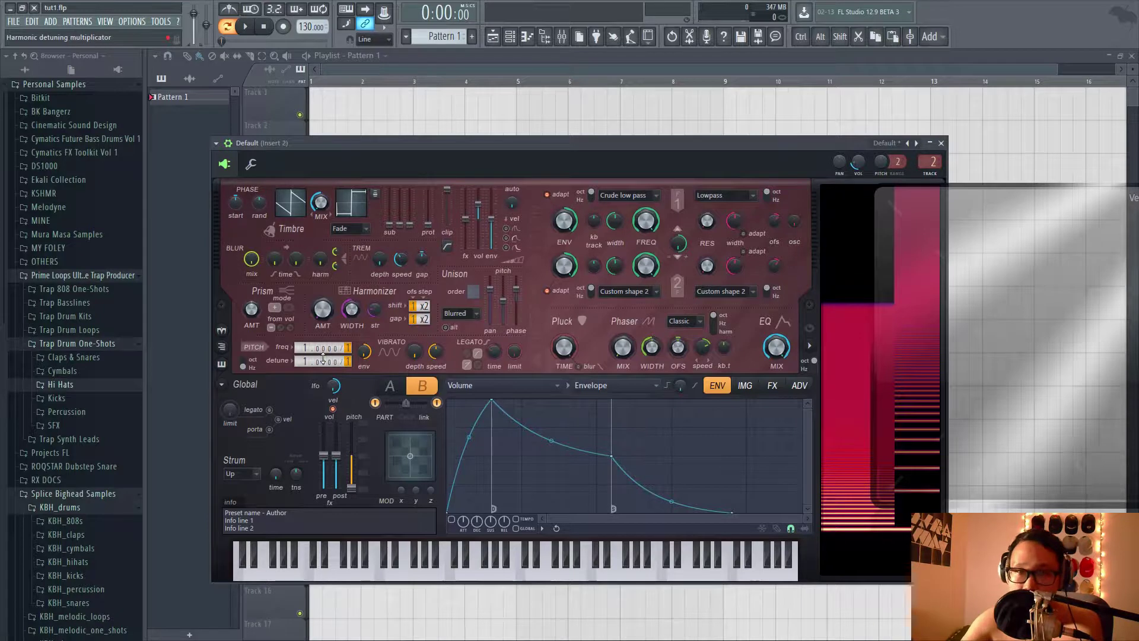
drag(323, 356, 323, 290)
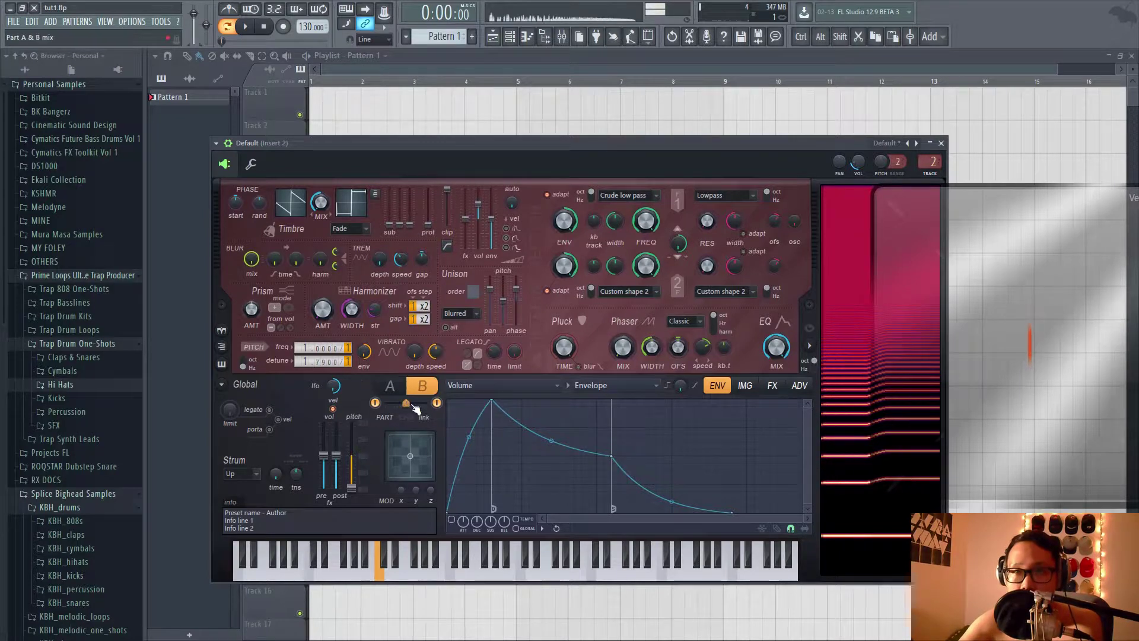
drag(406, 403, 392, 402)
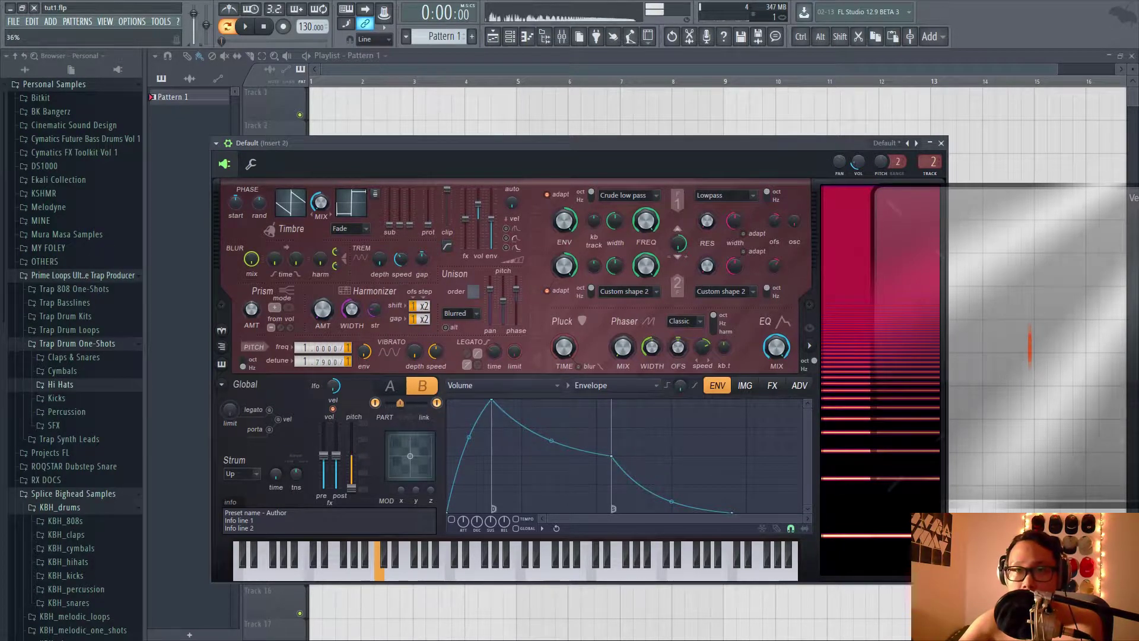
drag(323, 361, 324, 386)
click(437, 403)
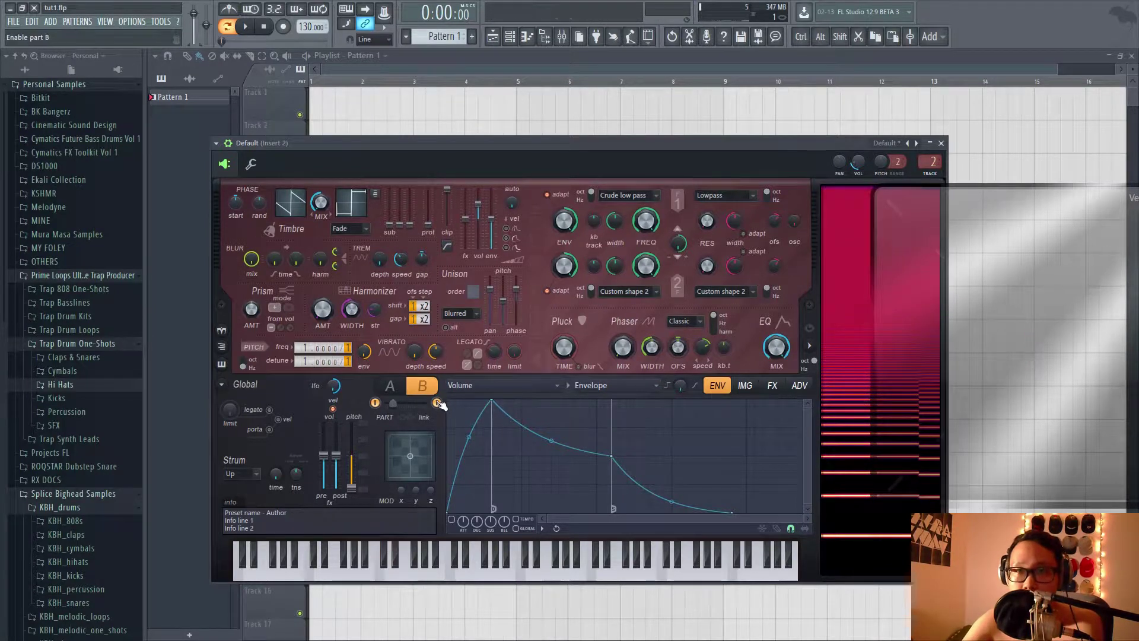
drag(393, 404, 406, 404)
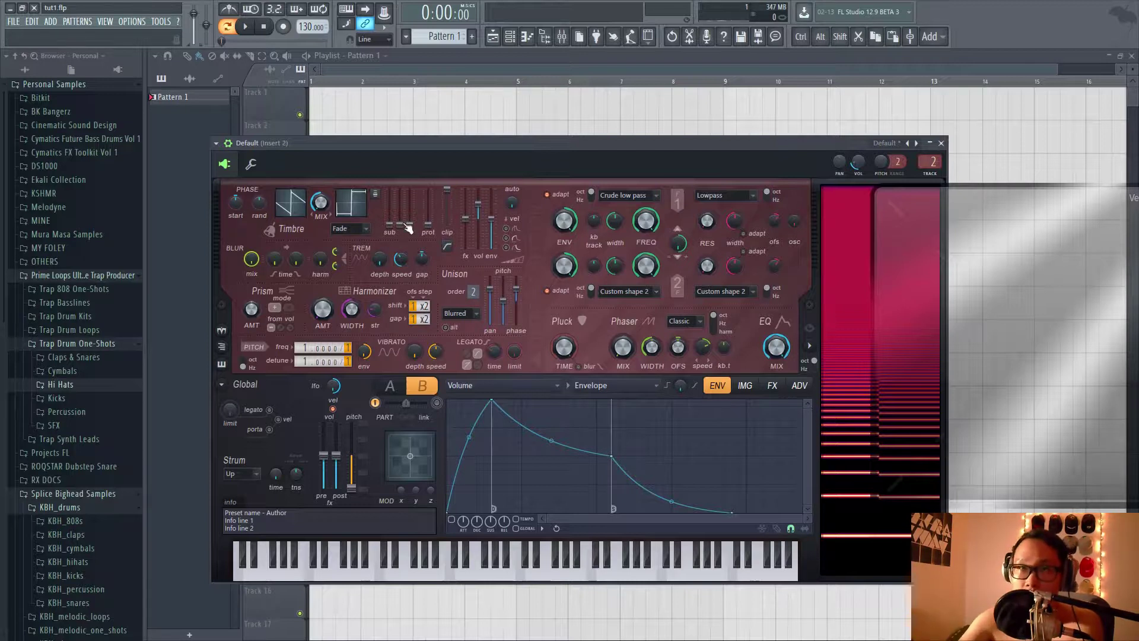
Set part B's unison order to 9 with full panning and experiment with its alternate distribution and pitch spread.
scroll(466, 299, up, 1)
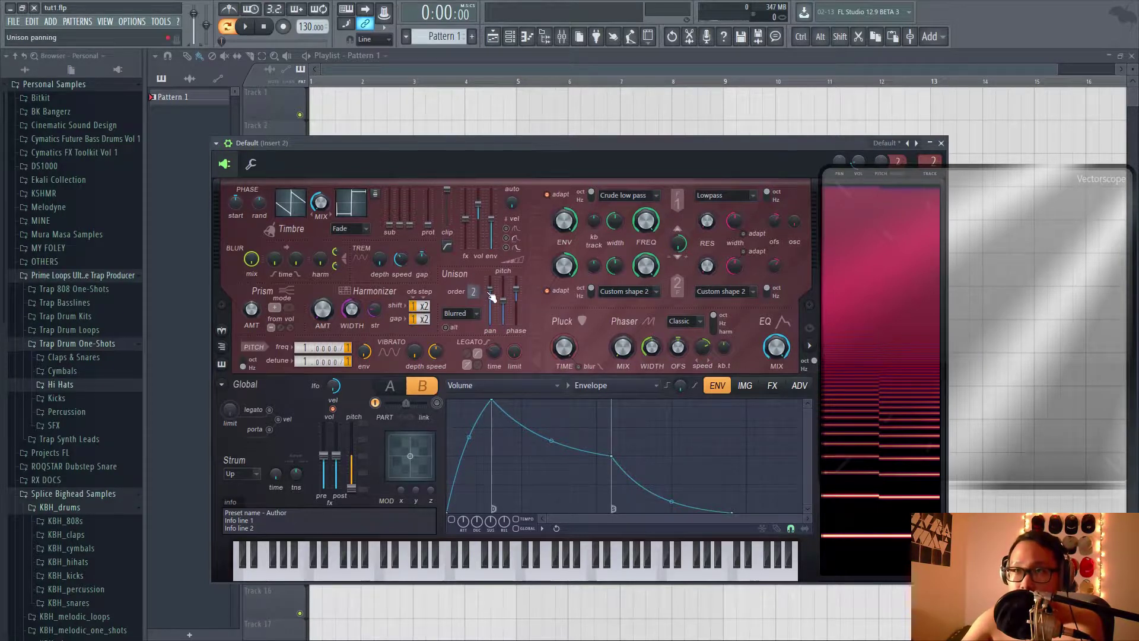
mouse_move(491, 297)
mouse_down()
mouse_move(516, 309)
mouse_move(516, 323)
mouse_move(491, 321)
mouse_move(496, 281)
mouse_up()
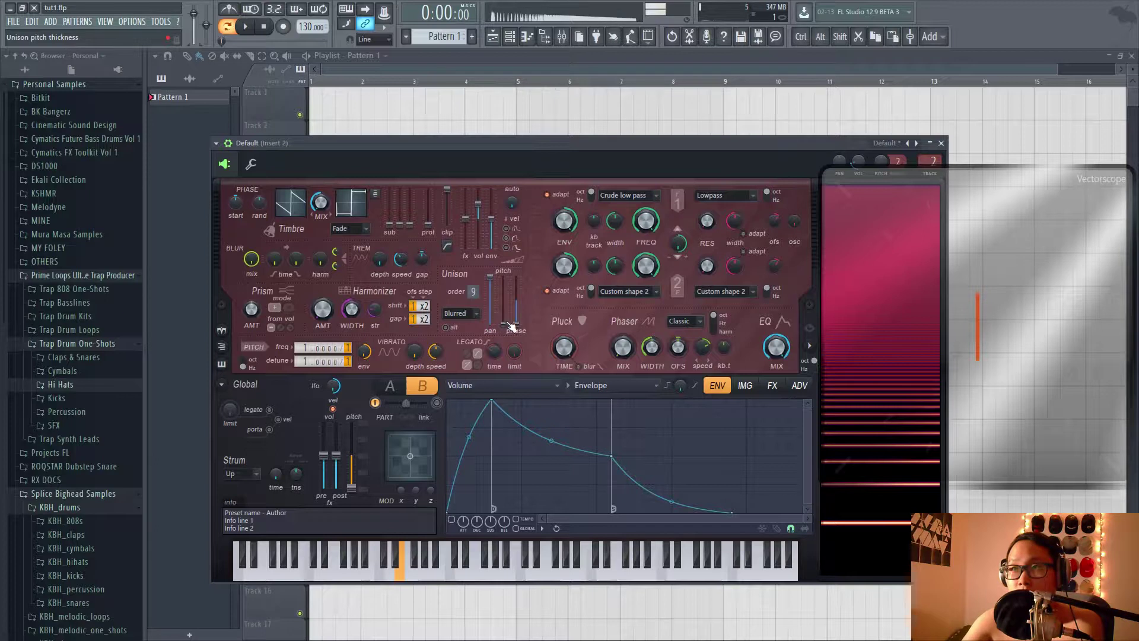
click(458, 328)
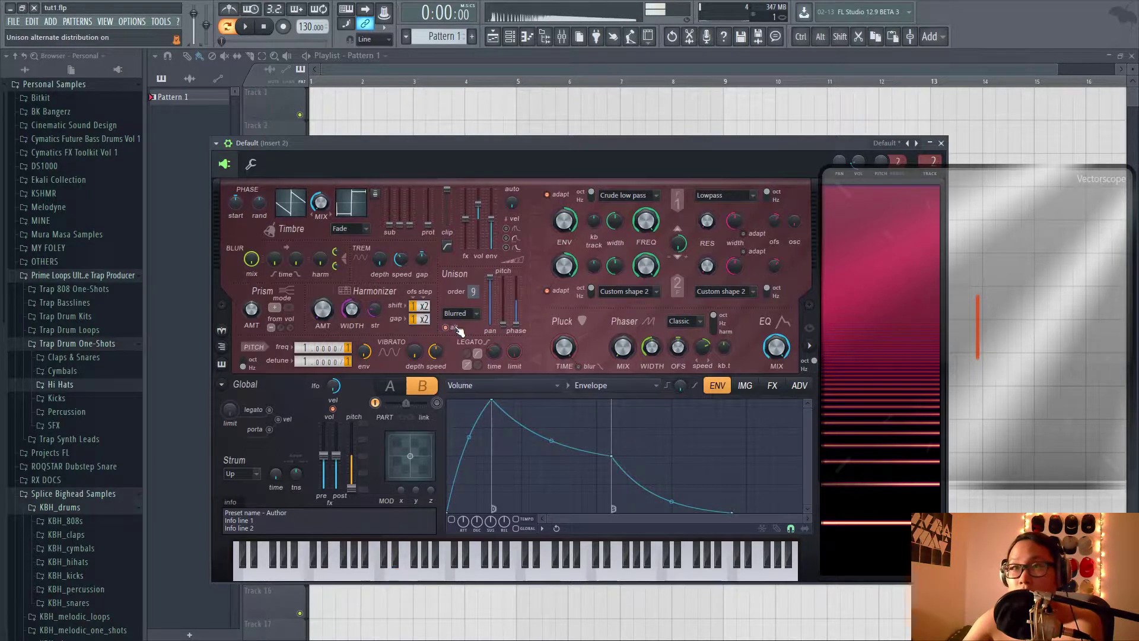
click(458, 329)
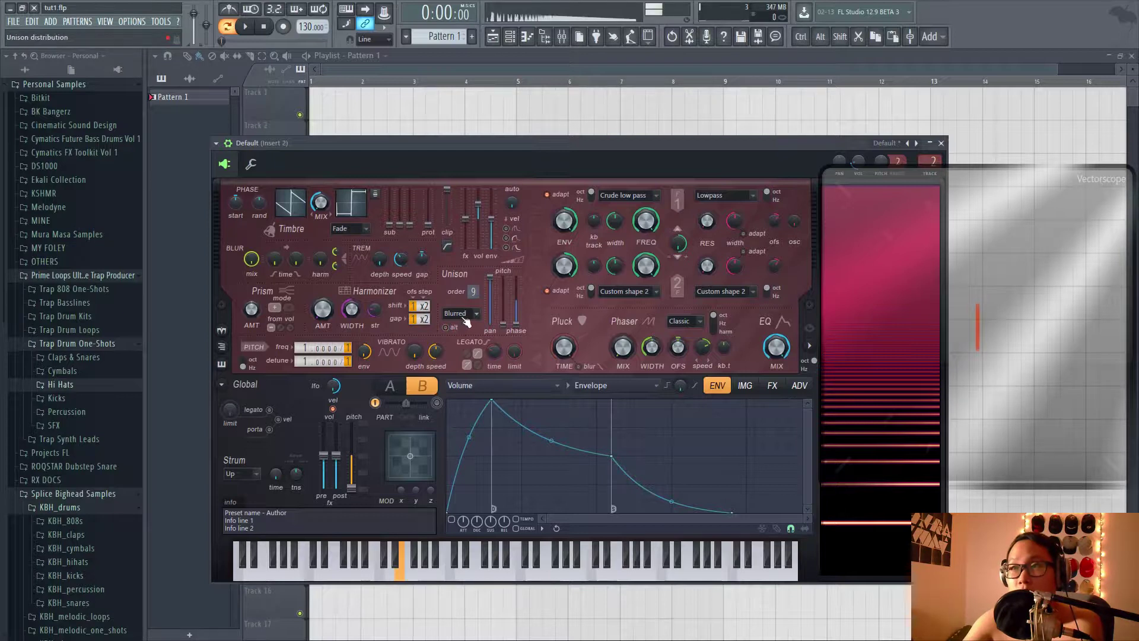
drag(967, 336, 953, 371)
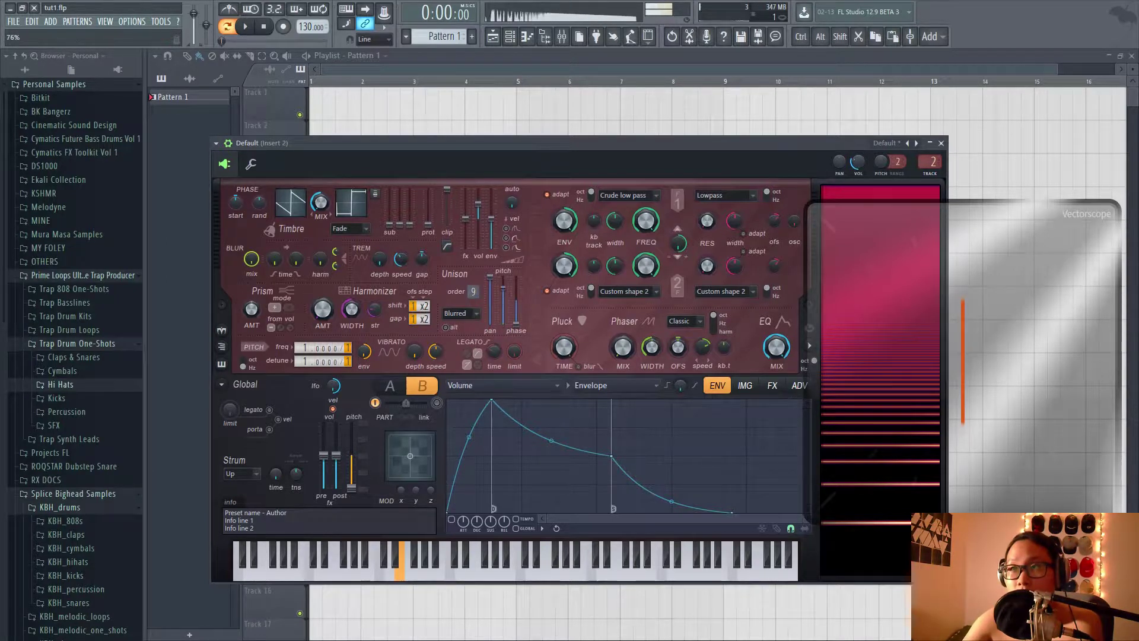
drag(503, 324, 503, 305)
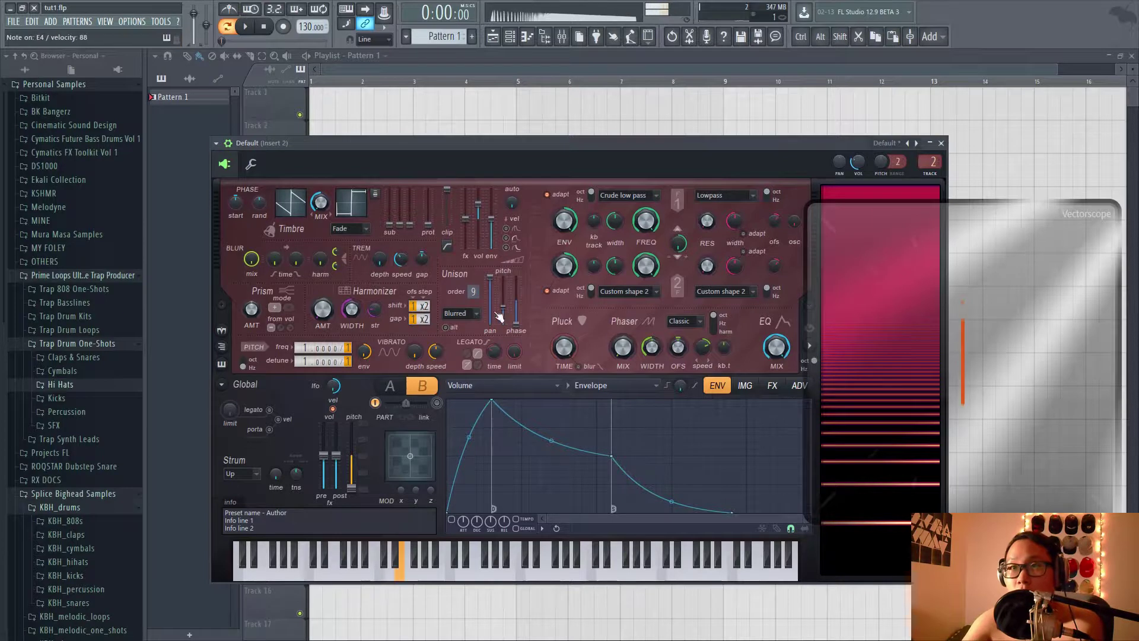
Set part A's unison order to 2 with full panning and no pitch spread.
click(389, 387)
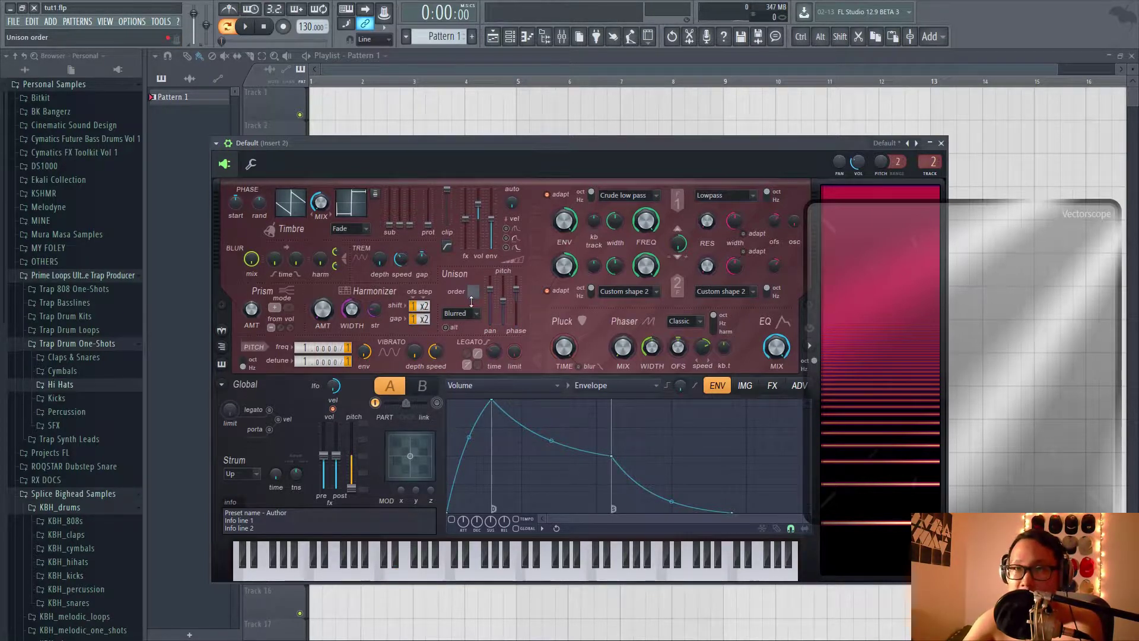
drag(472, 302, 515, 337)
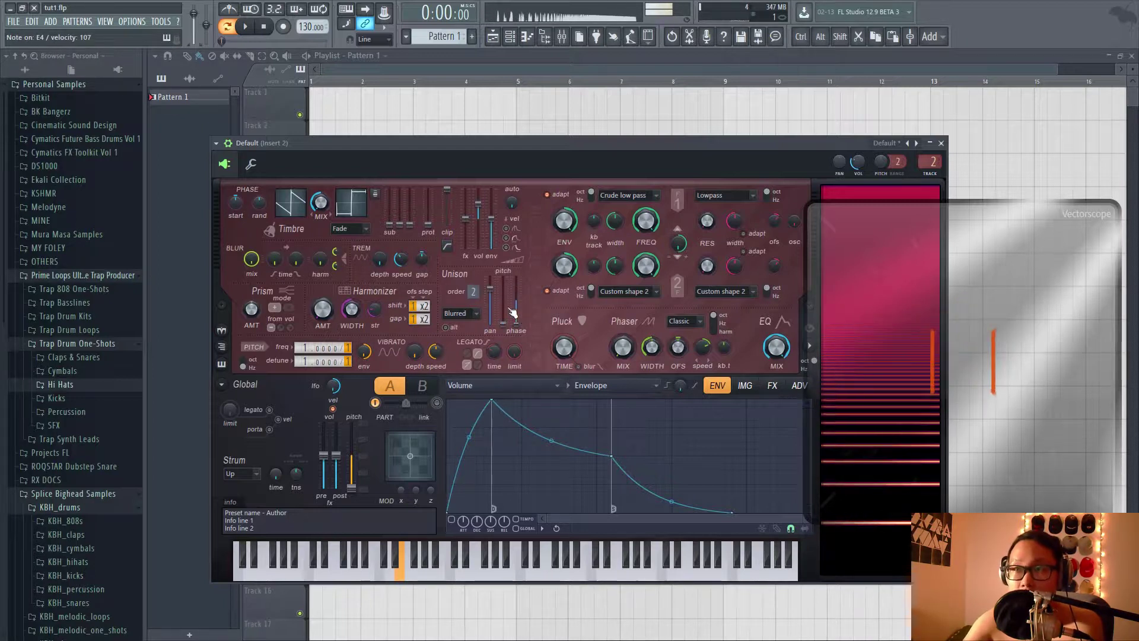
drag(490, 288, 490, 275)
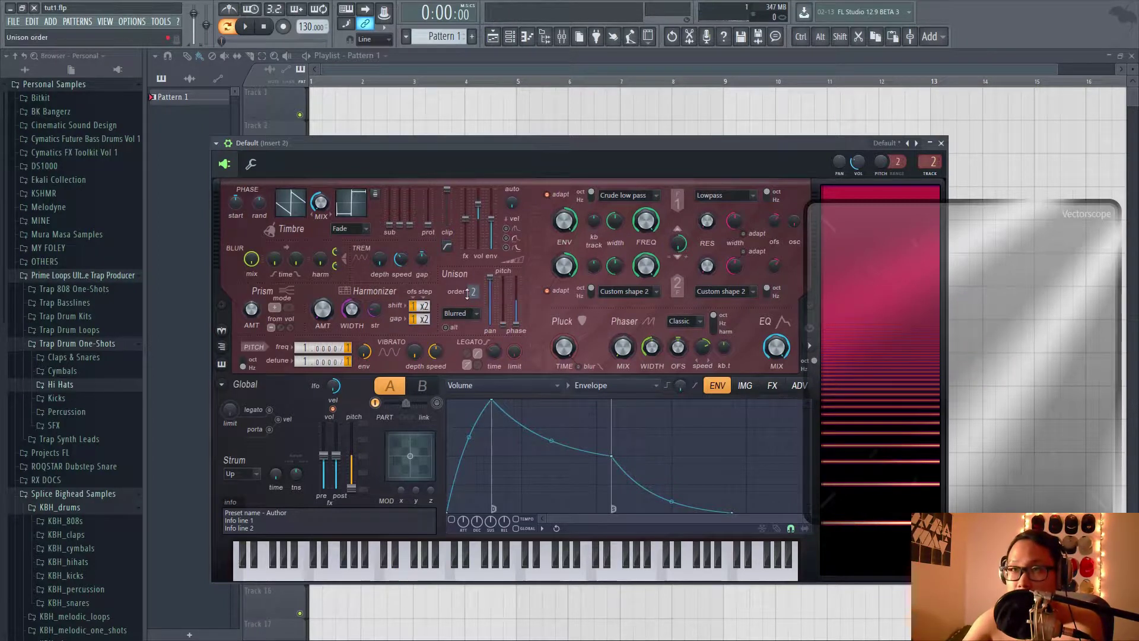
scroll(468, 294, down, 1)
scroll(467, 293, up, 1)
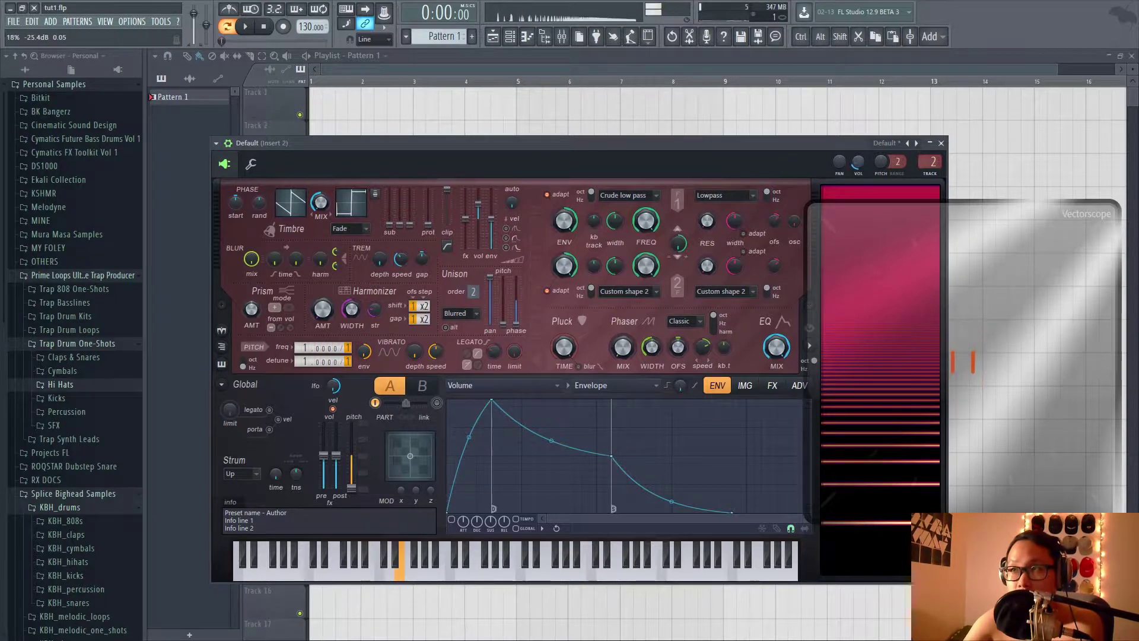
scroll(857, 162, up, 4)
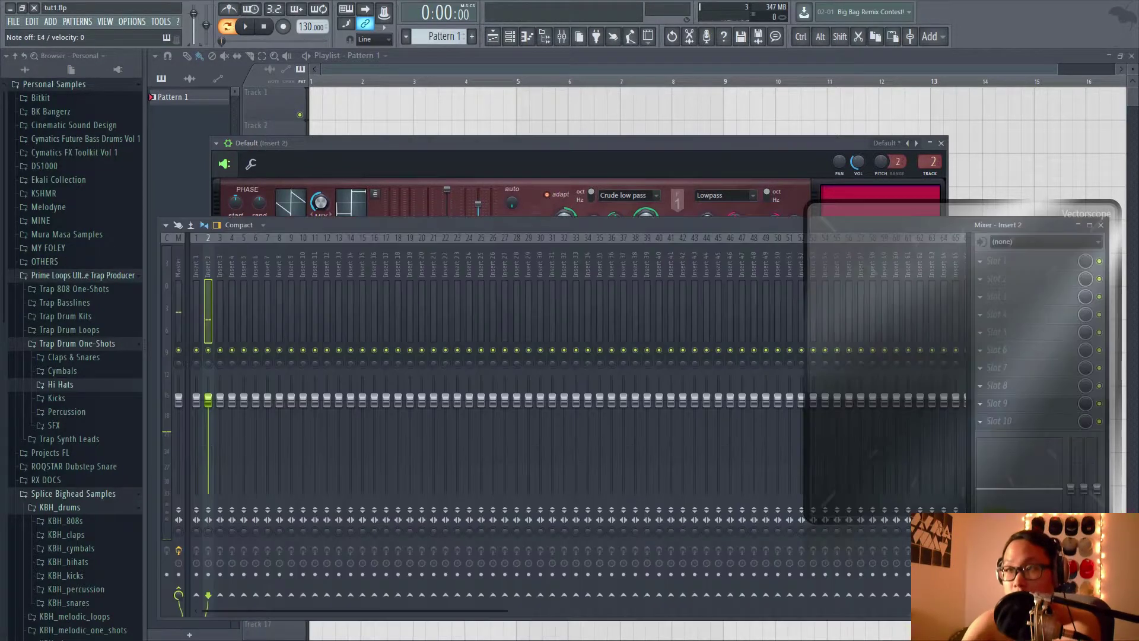
Lower the master track's volume in the mixer and return to the synth.
key(F9)
click(178, 296)
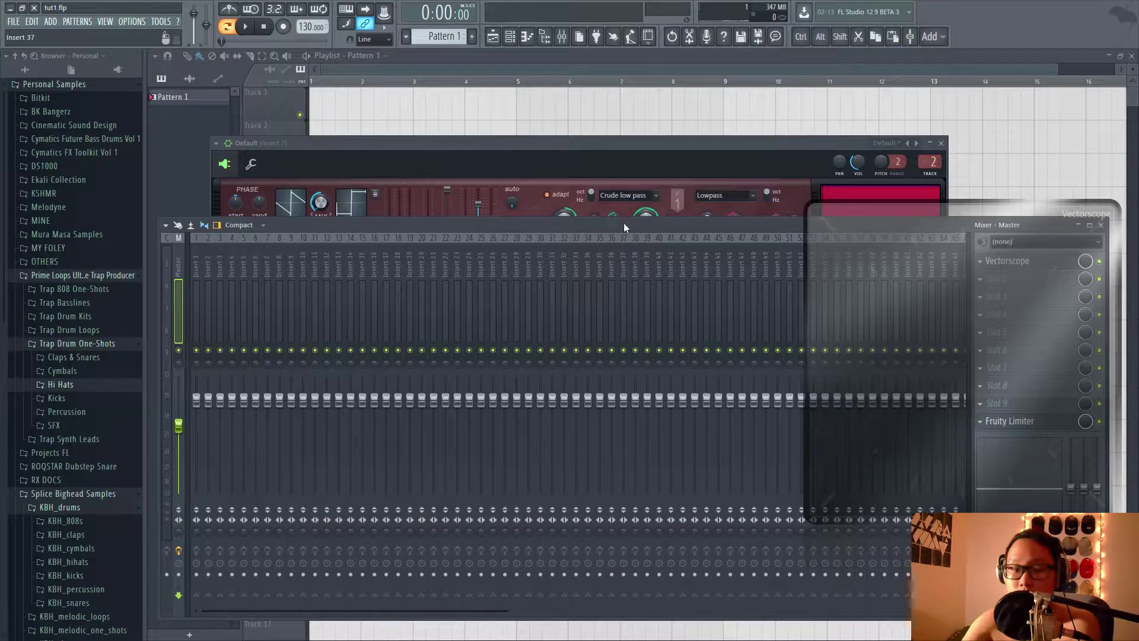
key(F9)
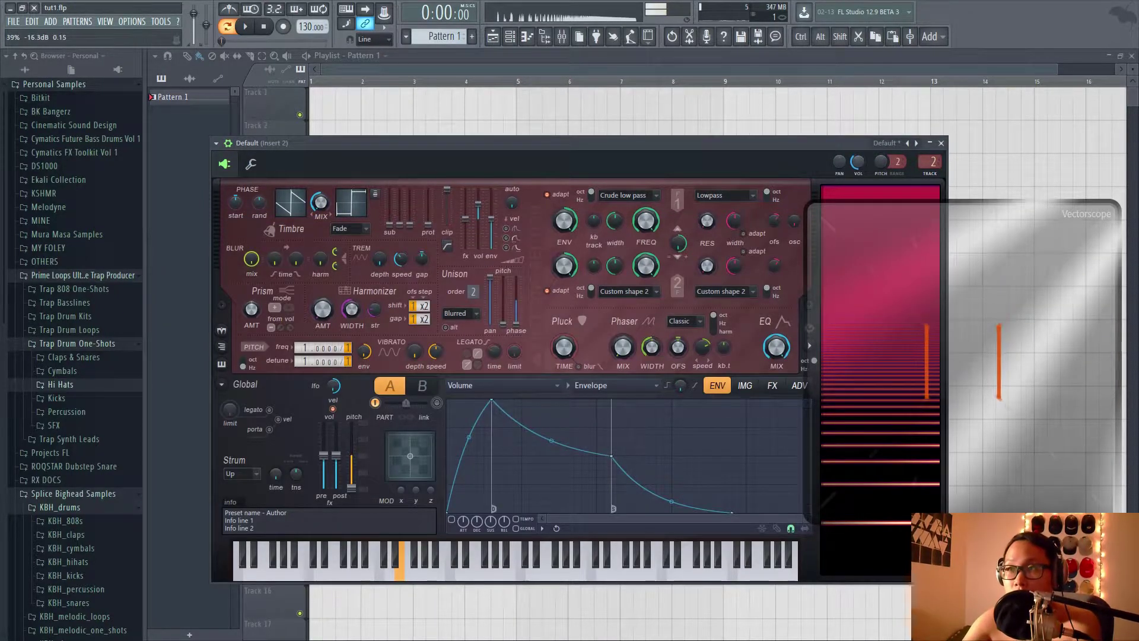
Raise part A's unison order to 5, one voice at a time.
scroll(476, 292, up, 1)
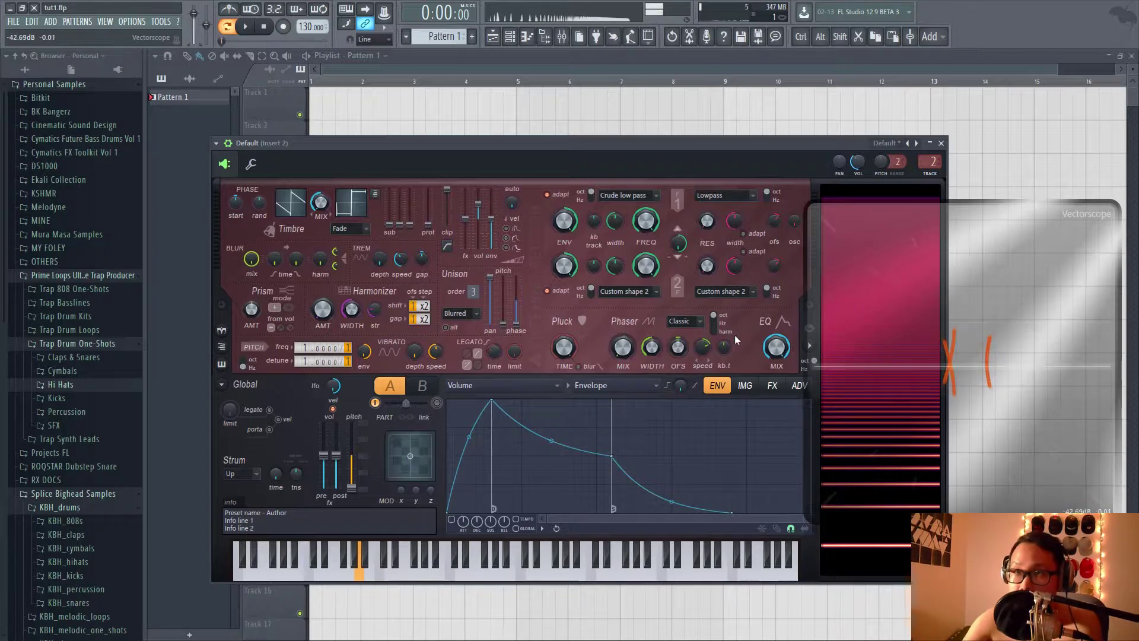
scroll(474, 293, up, 1)
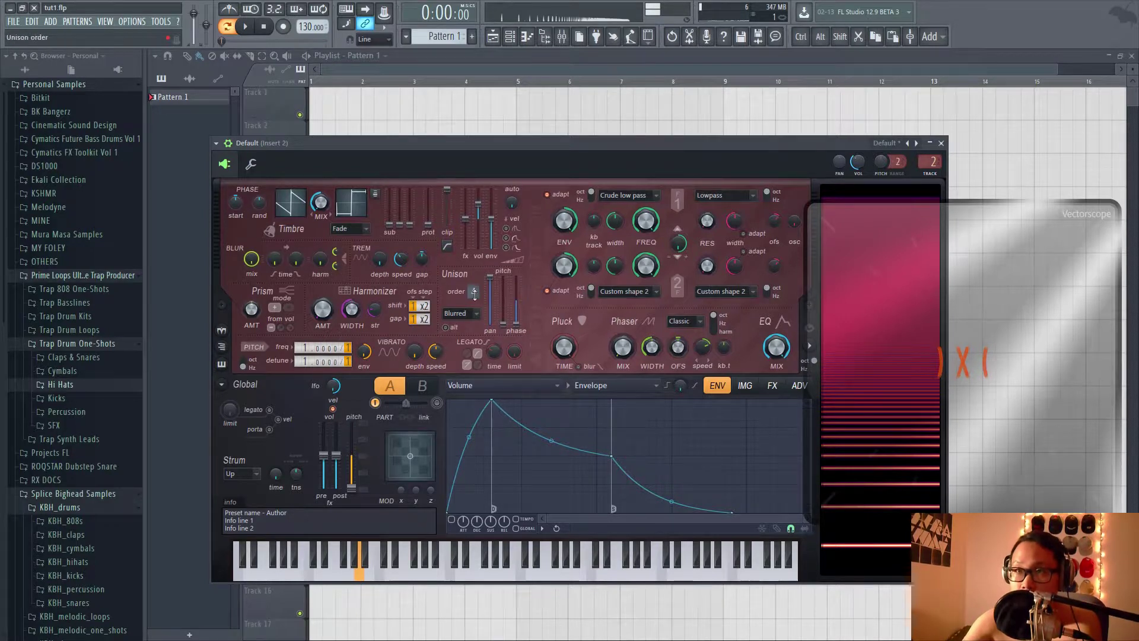
scroll(474, 293, up, 1)
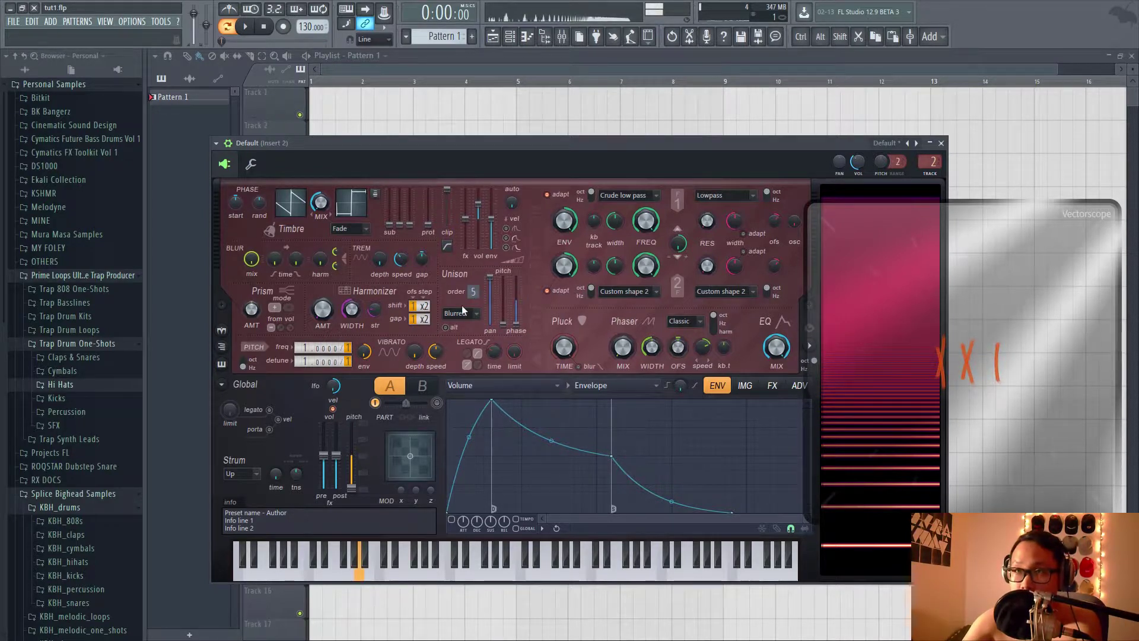
Raise part A's unison order to 7 and beyond, and bring it down to 2.
scroll(469, 295, up, 1)
scroll(468, 299, up, 1)
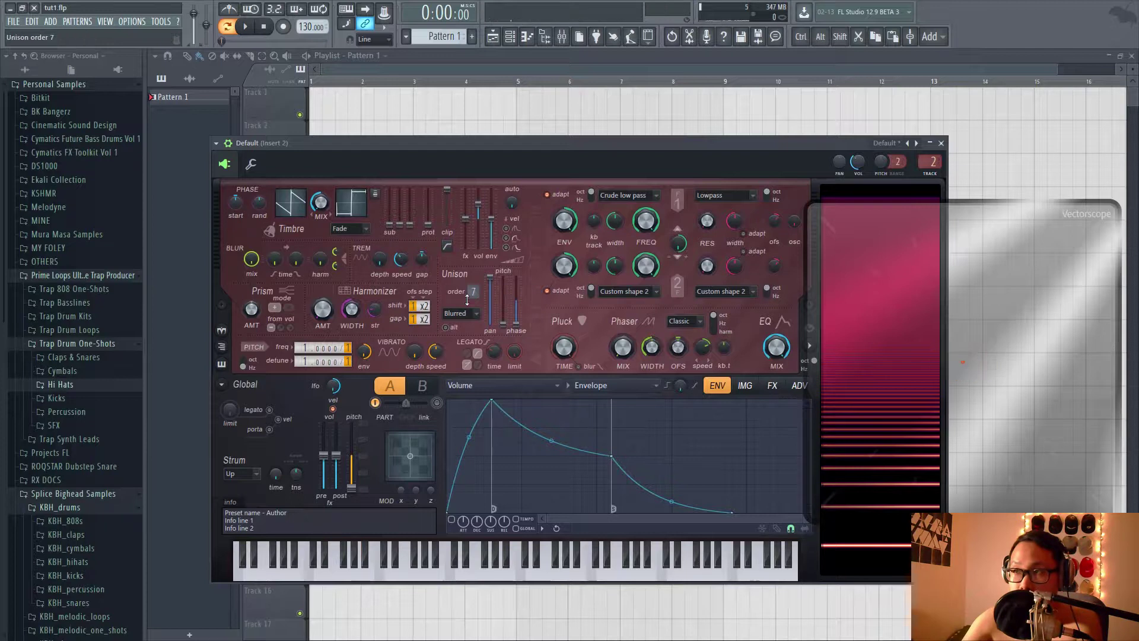
scroll(468, 299, up, 2)
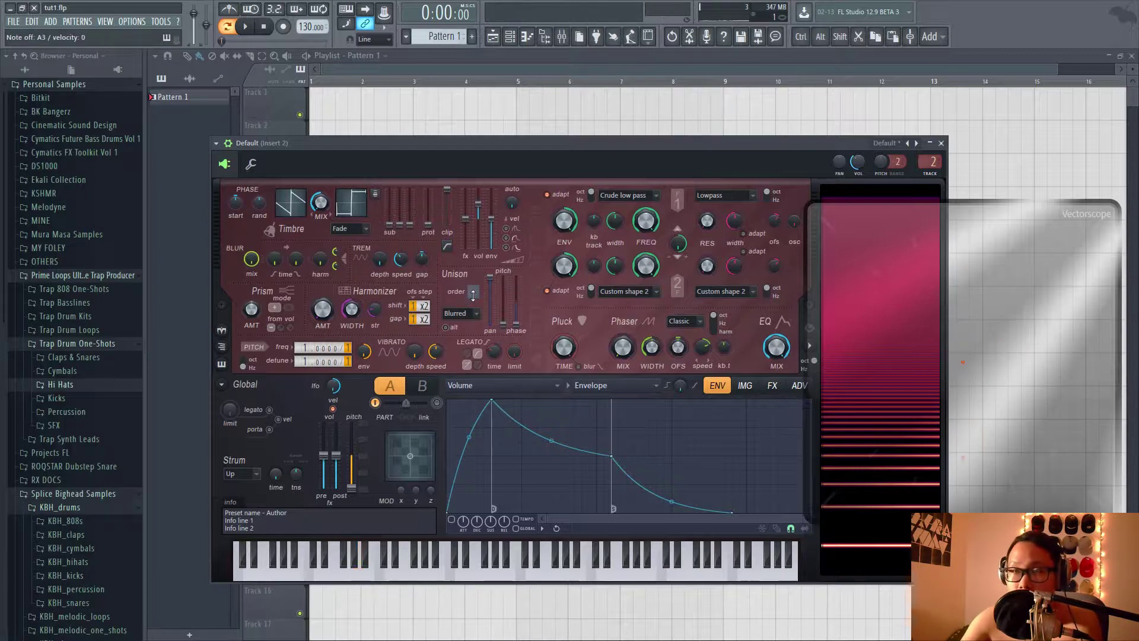
scroll(473, 295, down, 7)
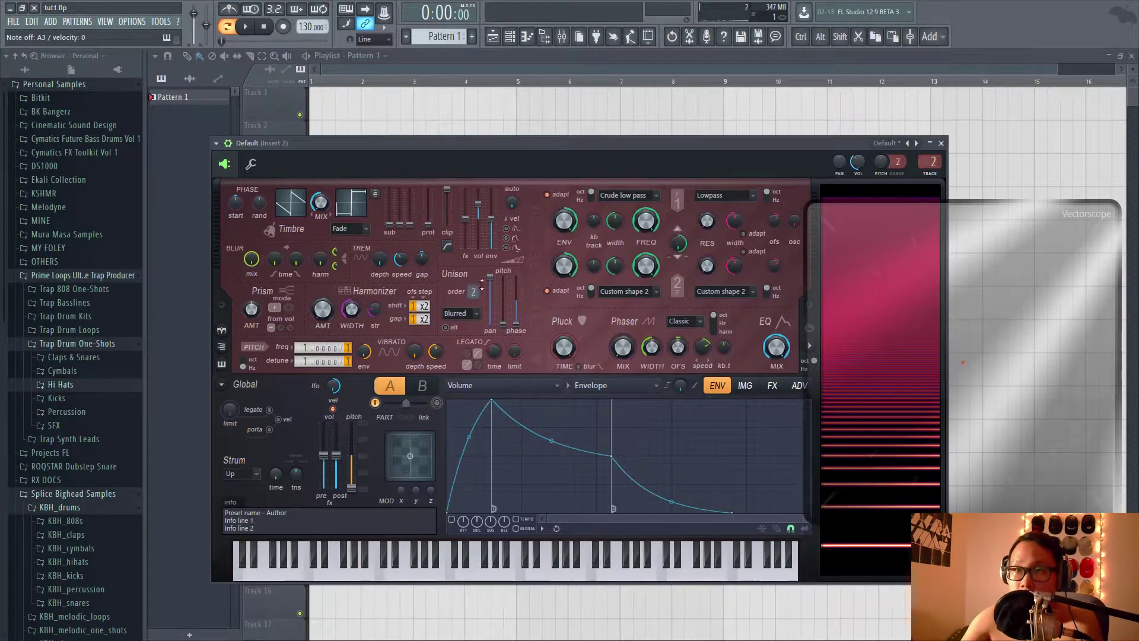
Look through part A's unison distribution options, and test its unison panning at zero and back at full.
click(471, 314)
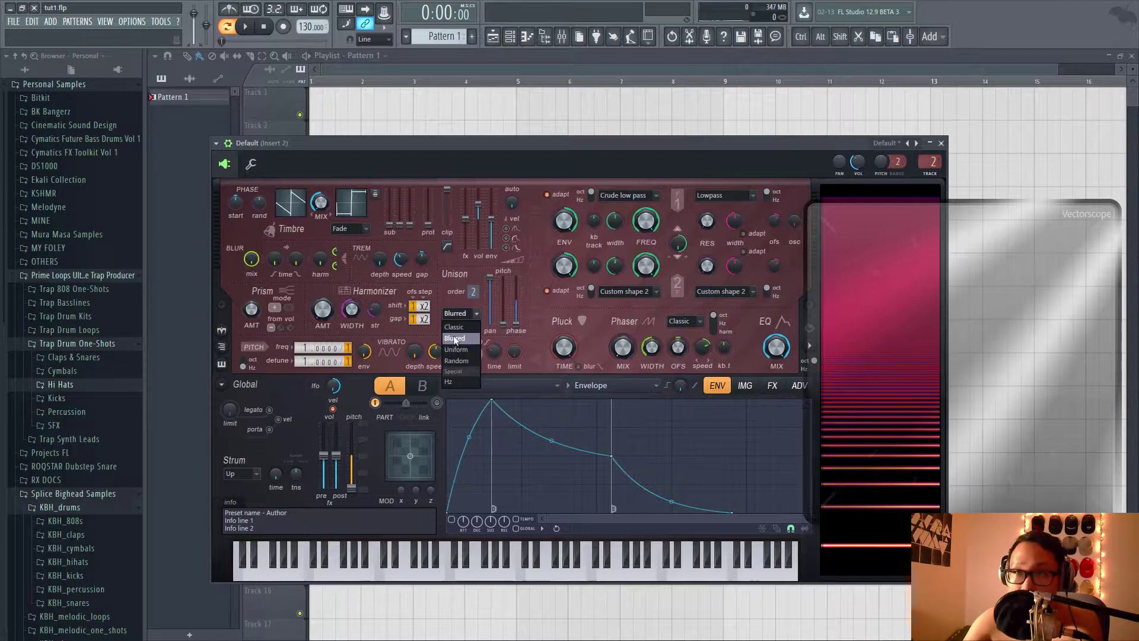
click(451, 295)
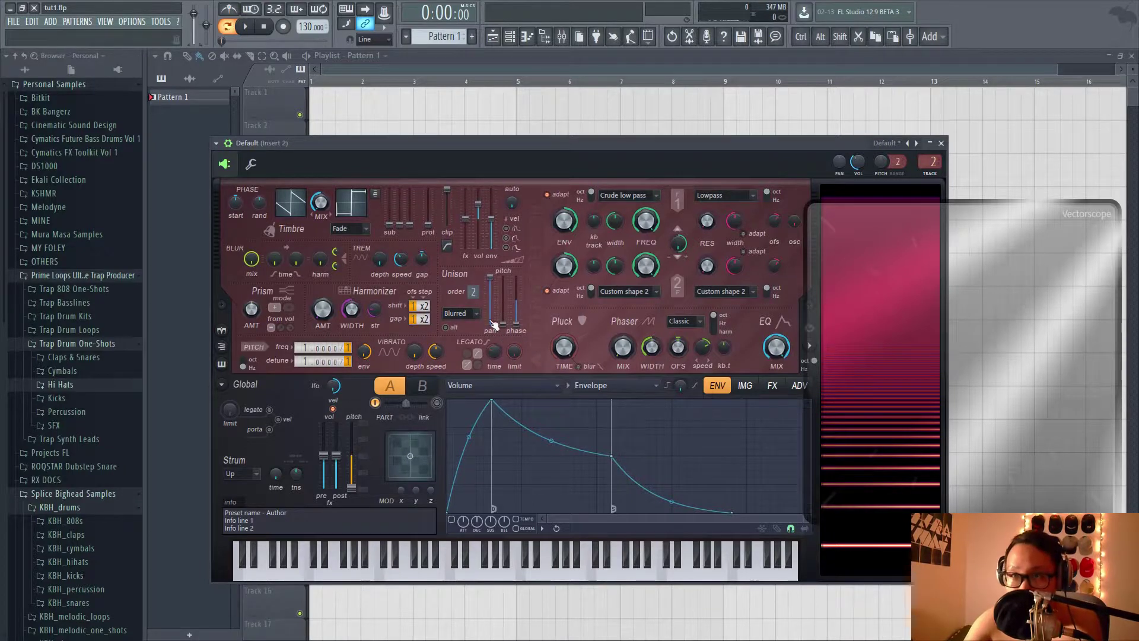
drag(491, 288, 492, 334)
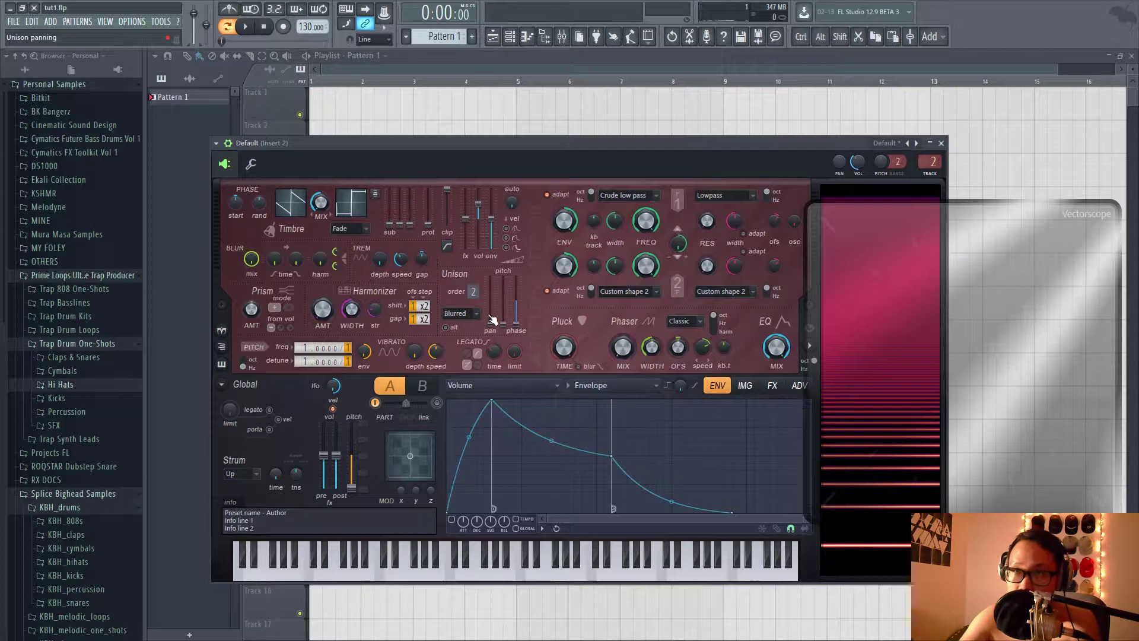
drag(492, 329, 492, 278)
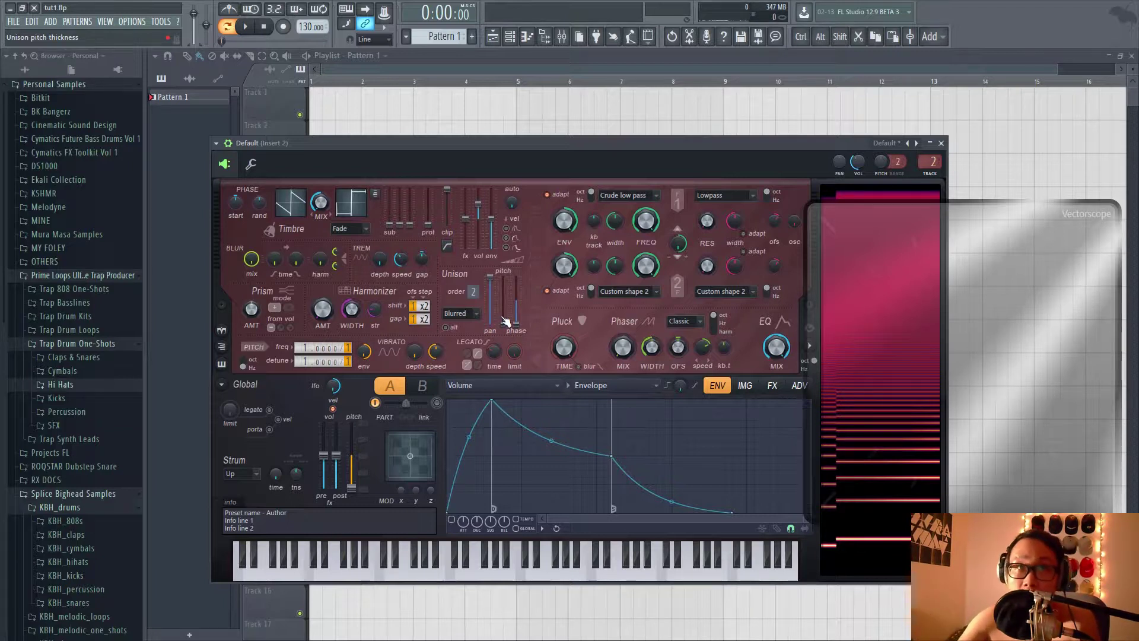
Raise part A's unison pitch thickness to full and its unison order to 6 while playing notes.
drag(505, 321, 506, 329)
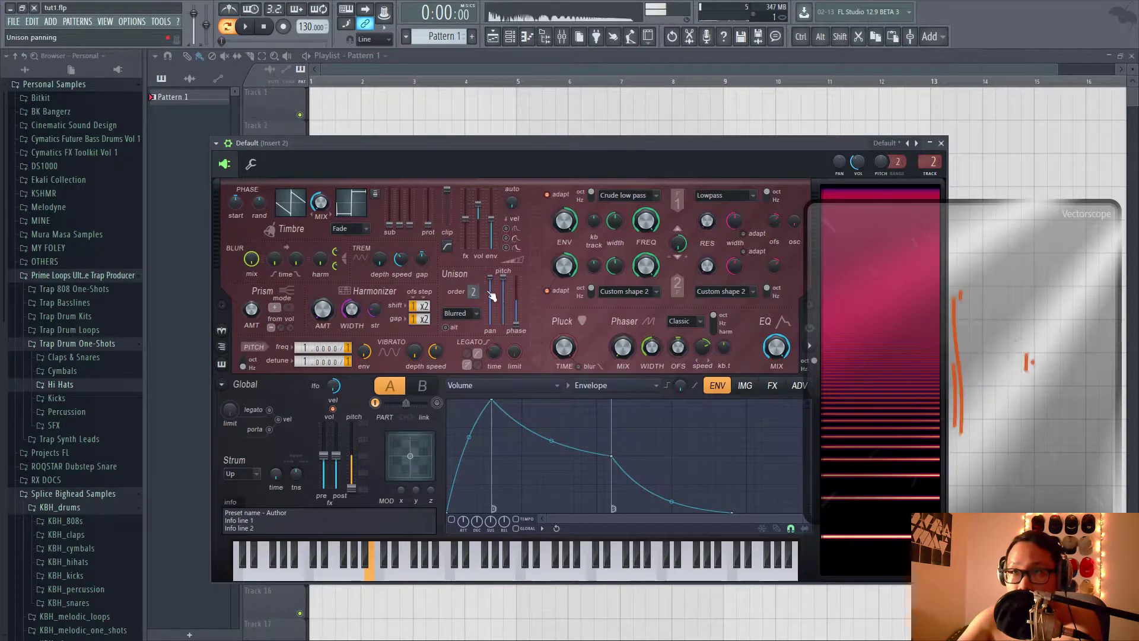
scroll(479, 290, up, 4)
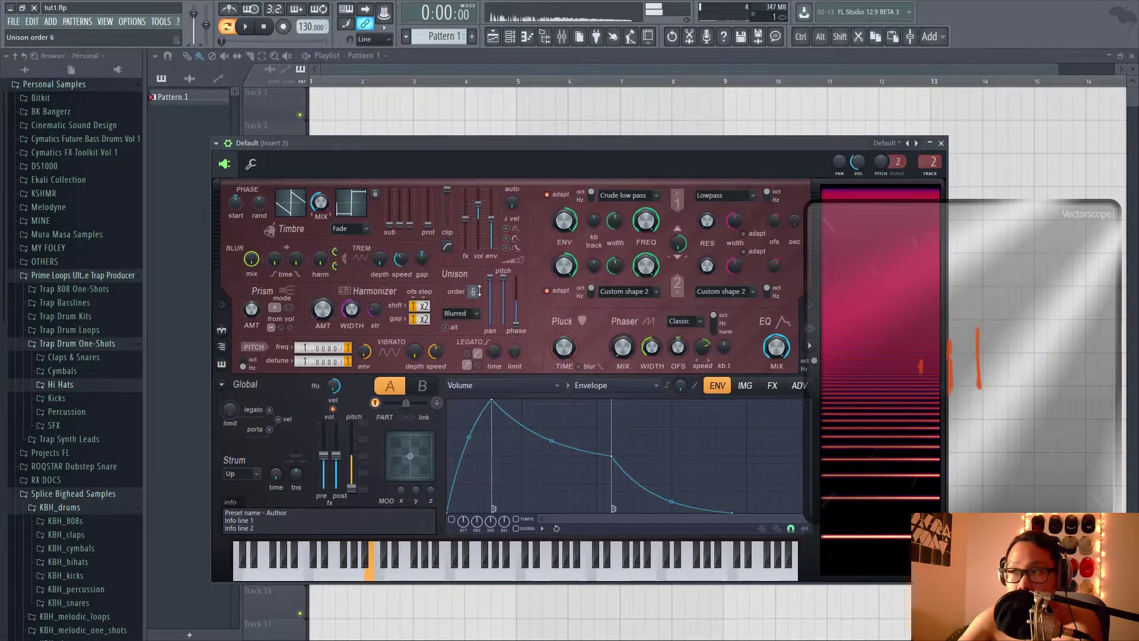
drag(359, 495, 359, 523)
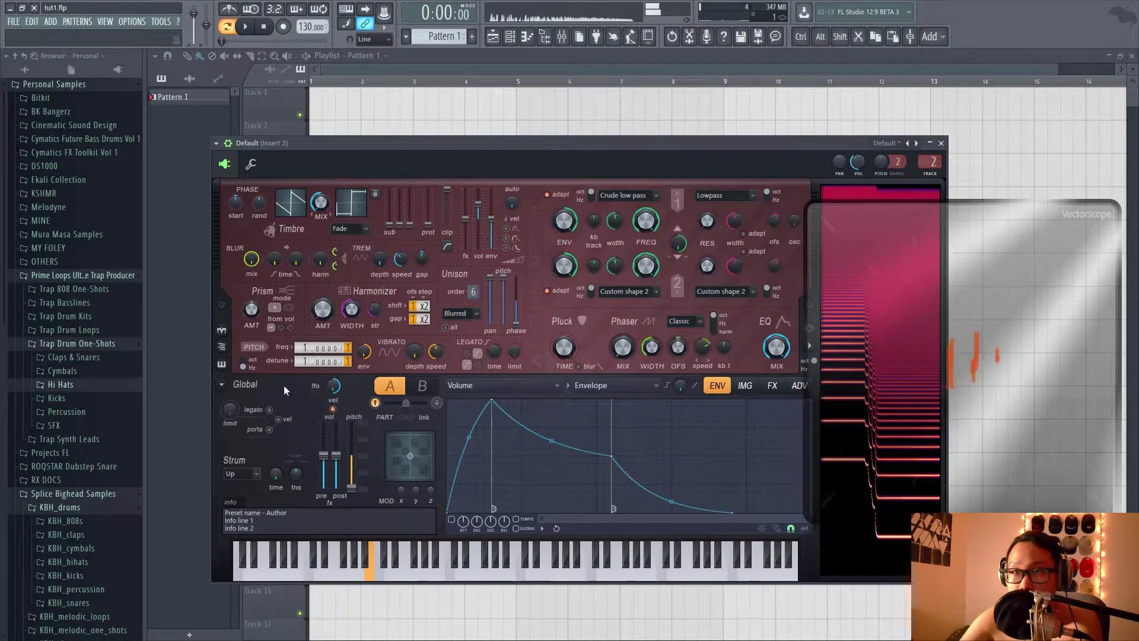
mouse_move(306, 361)
mouse_down()
mouse_move(306, 332)
mouse_move(317, 362)
mouse_up()
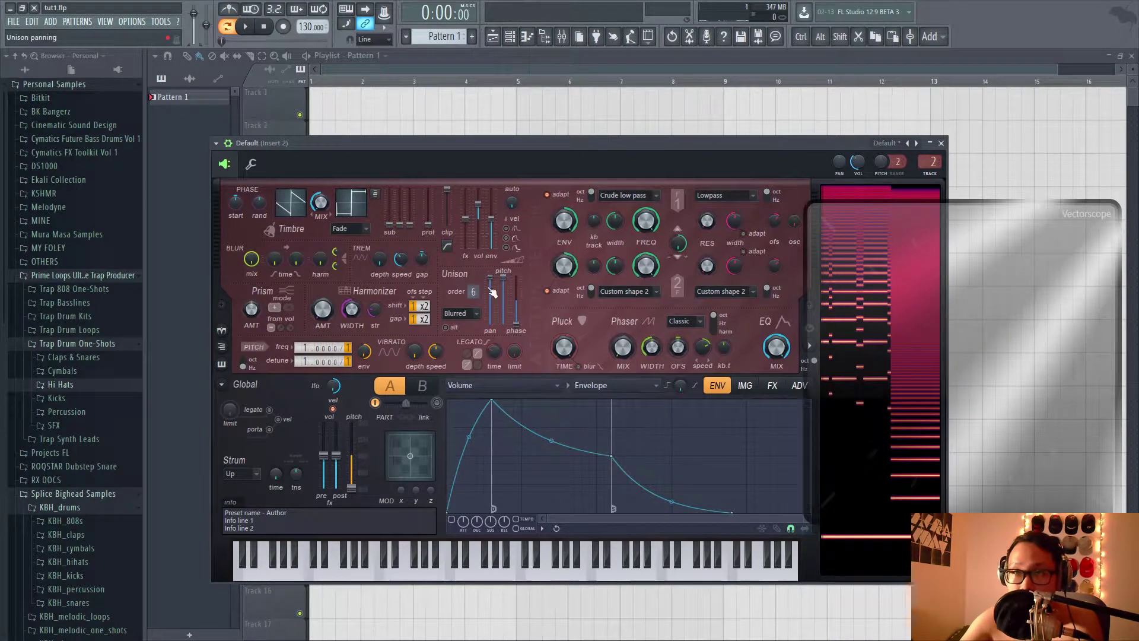
Set part A's unison pitch thickness to about half and move its unison phase between its lowest and highest positions.
drag(492, 291, 492, 289)
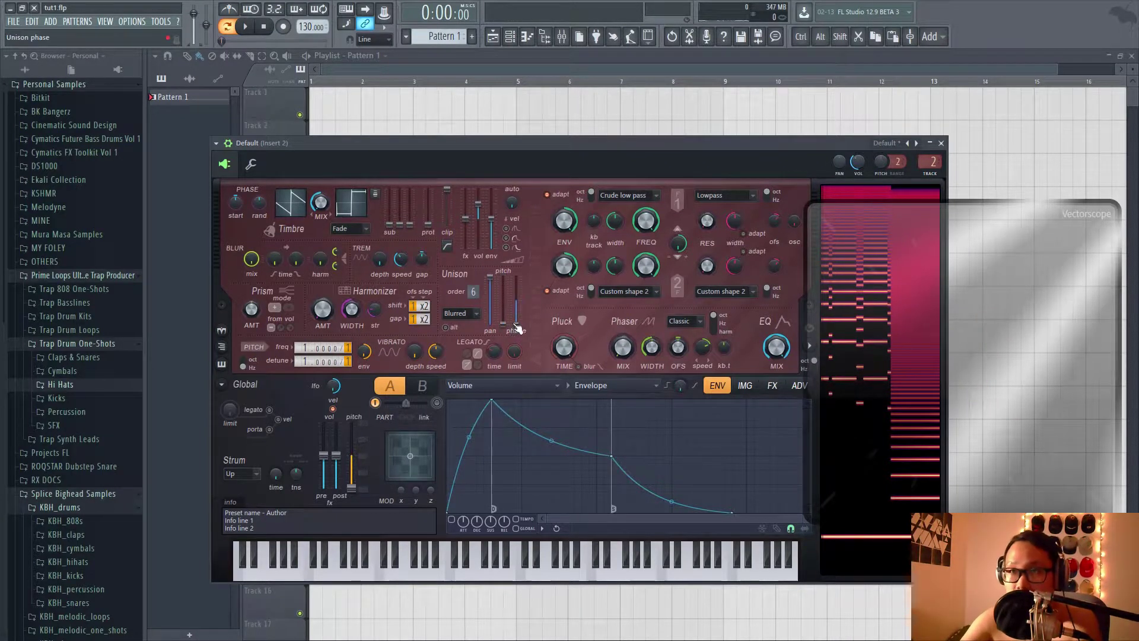
drag(511, 327, 512, 279)
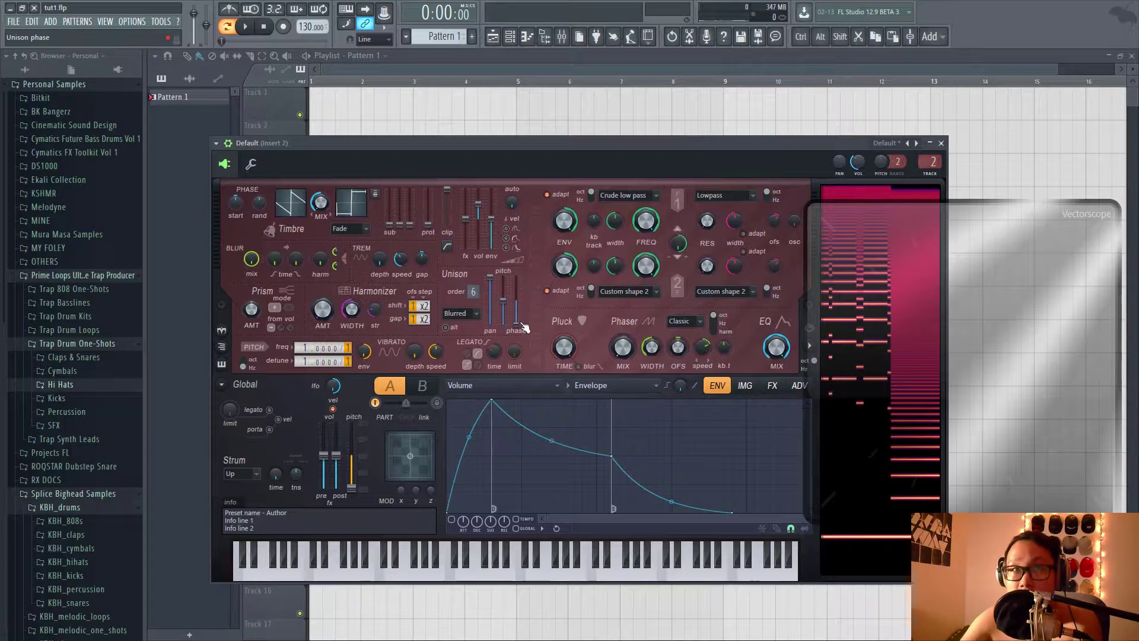
mouse_move(524, 327)
mouse_down()
mouse_move(516, 288)
mouse_move(516, 325)
mouse_up()
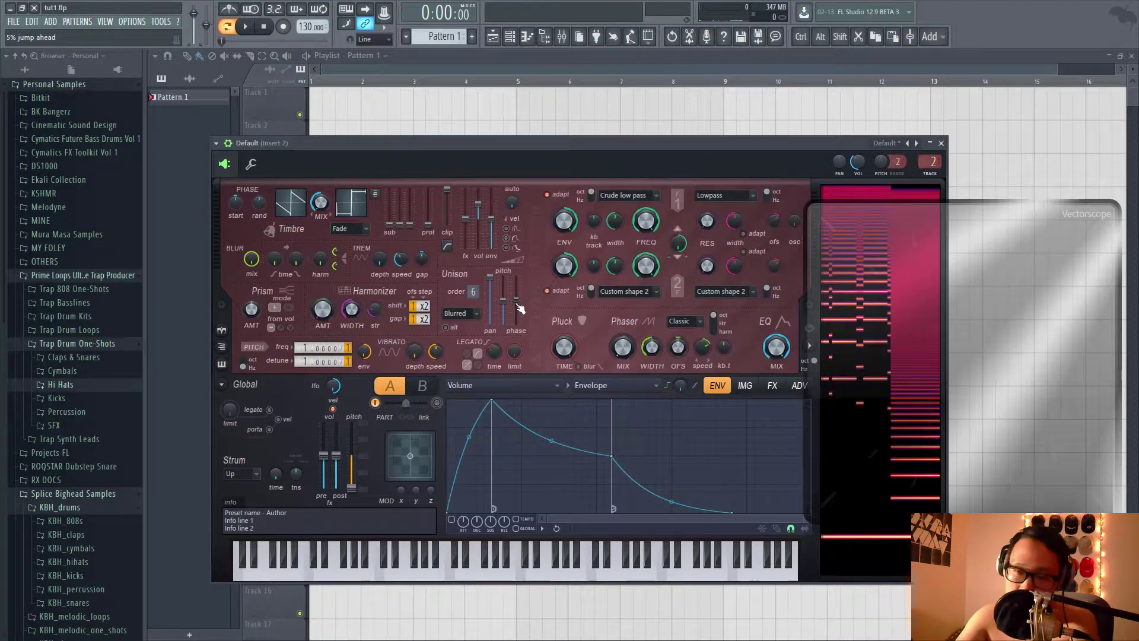
drag(521, 308, 517, 279)
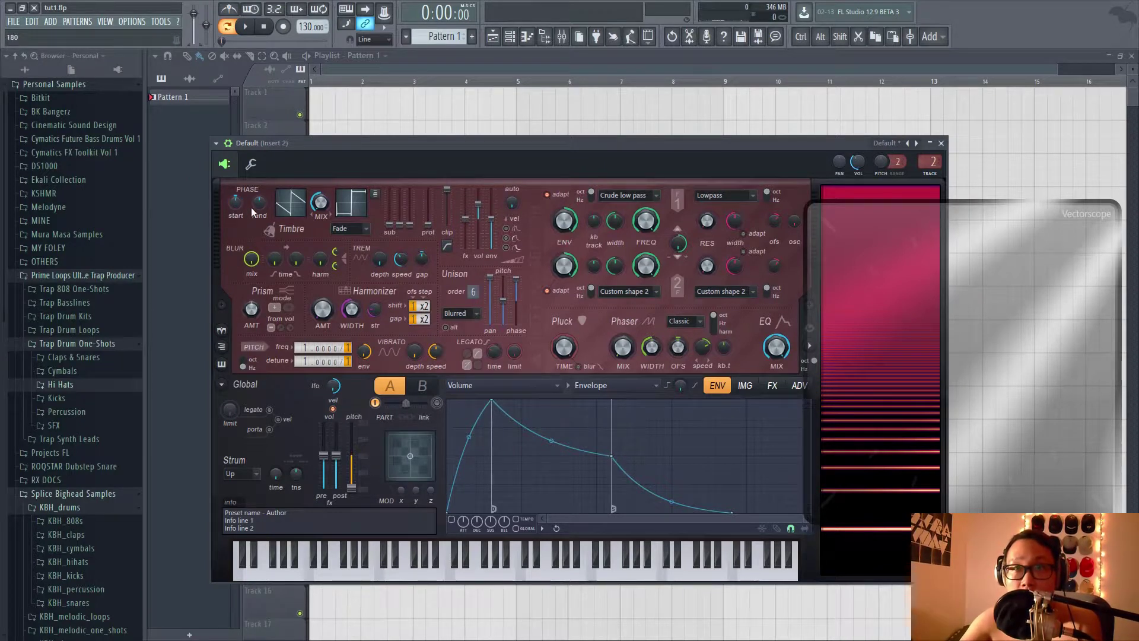
Enable part B alongside part A, set part A's unison phase to 58% jump ahead, and compare part B's unison settings.
drag(259, 203, 259, 199)
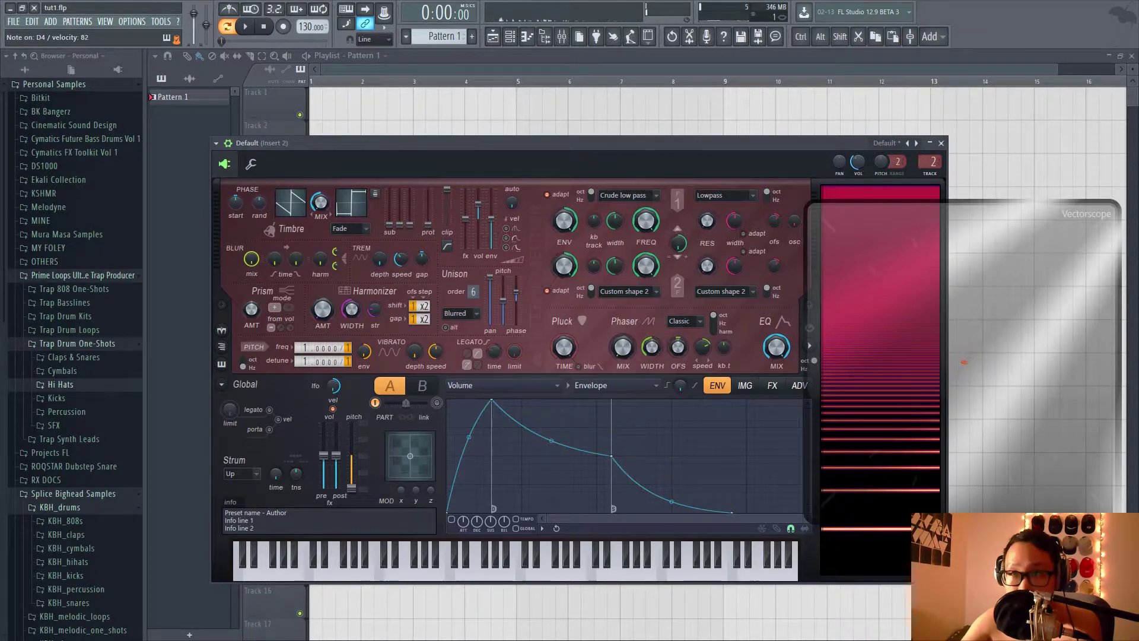
click(420, 391)
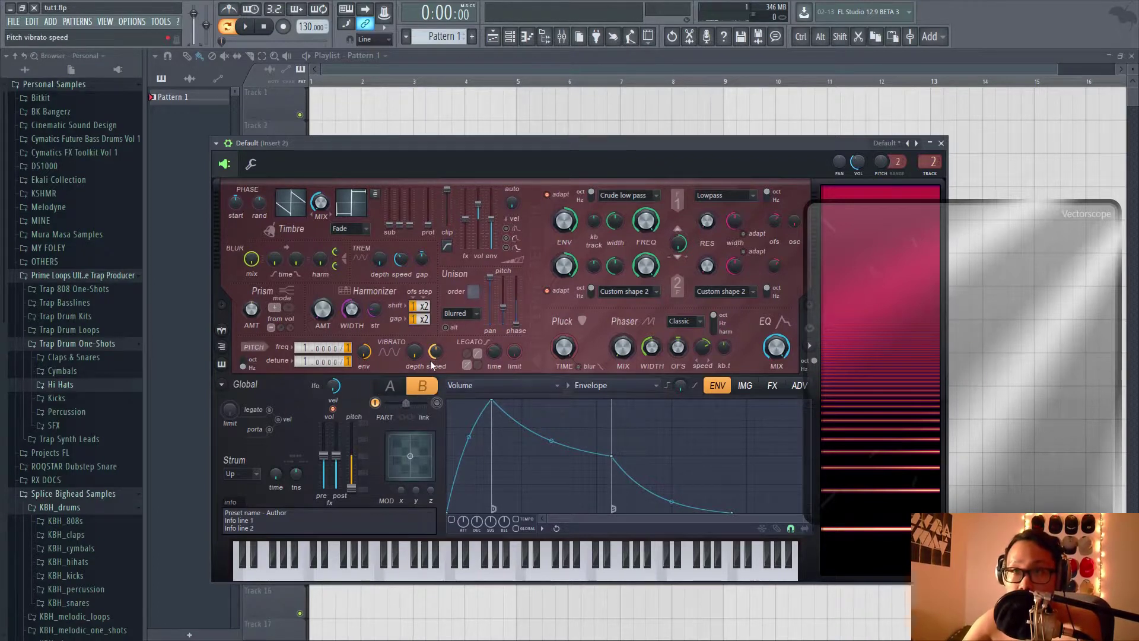
drag(516, 288, 516, 283)
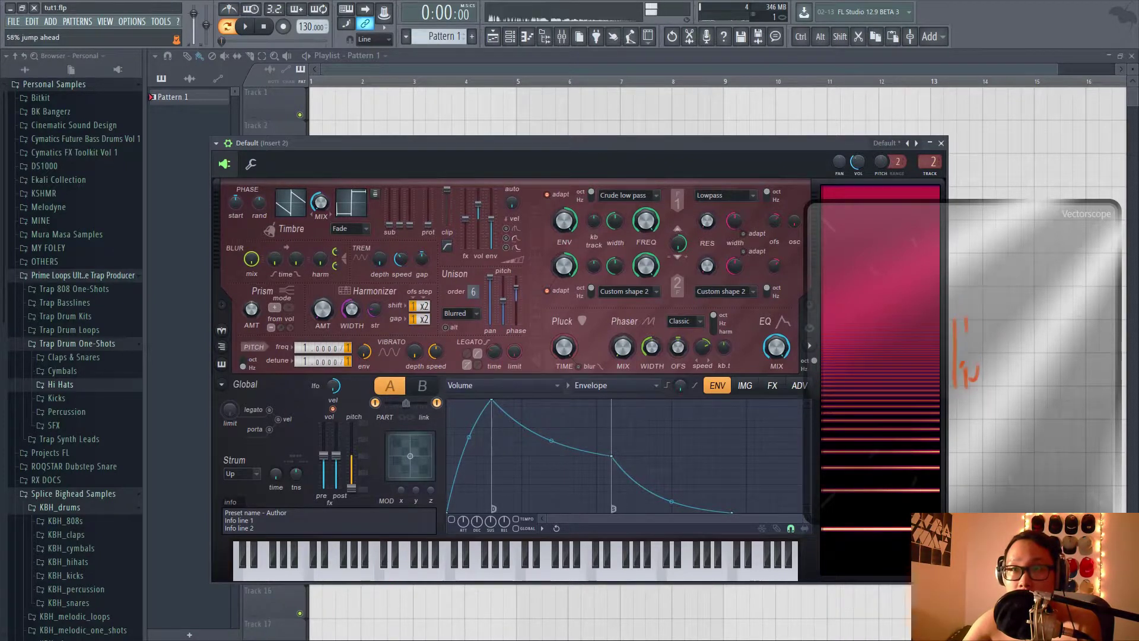
click(422, 387)
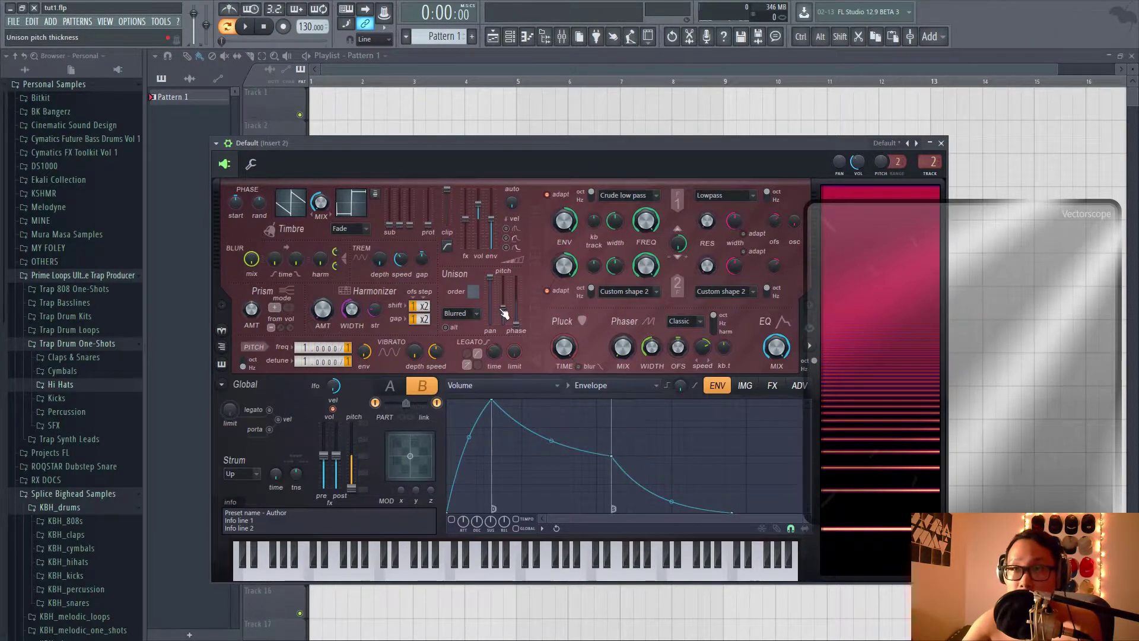
Return to part A and set its unison phase to 43% equal spread.
click(390, 380)
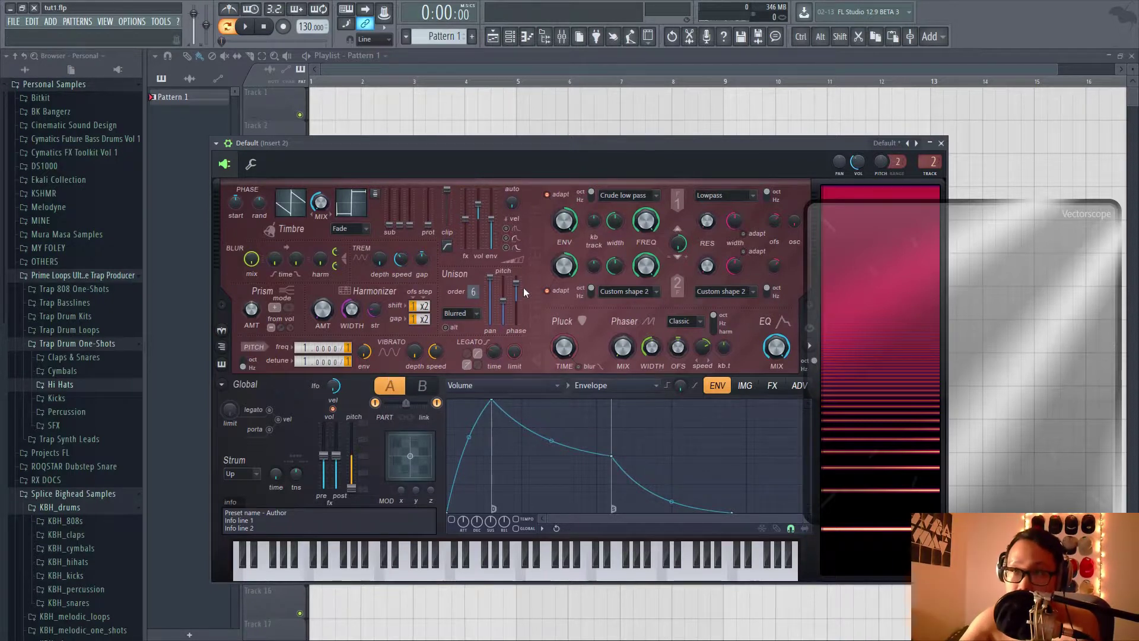
drag(516, 294, 517, 302)
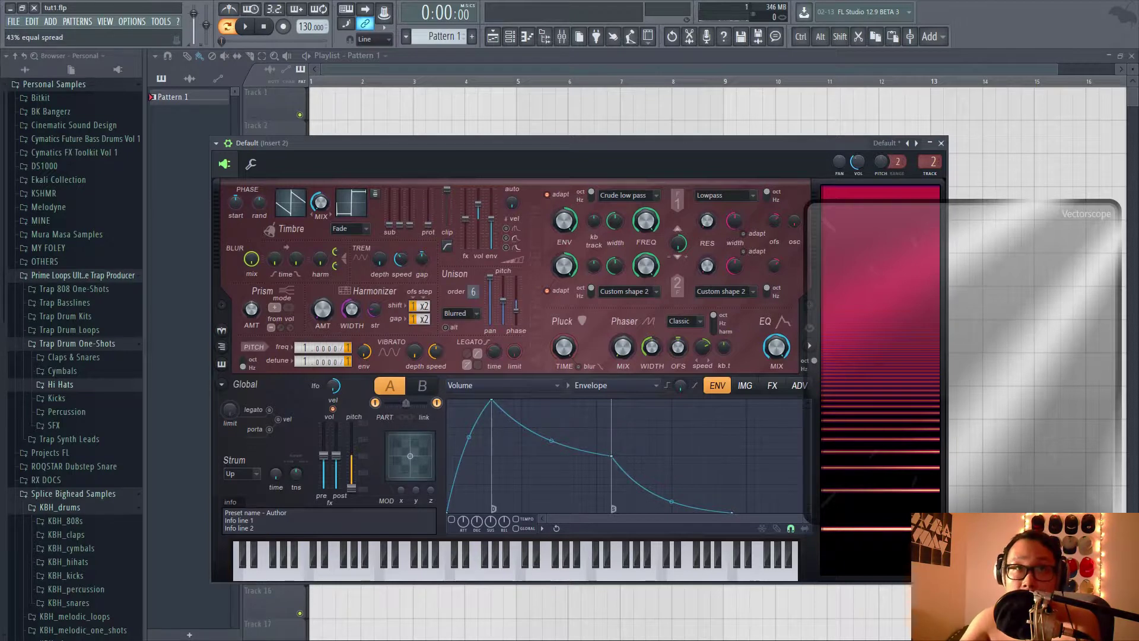
mouse_move(516, 303)
mouse_down()
mouse_move(516, 273)
mouse_move(516, 323)
mouse_move(514, 296)
mouse_up()
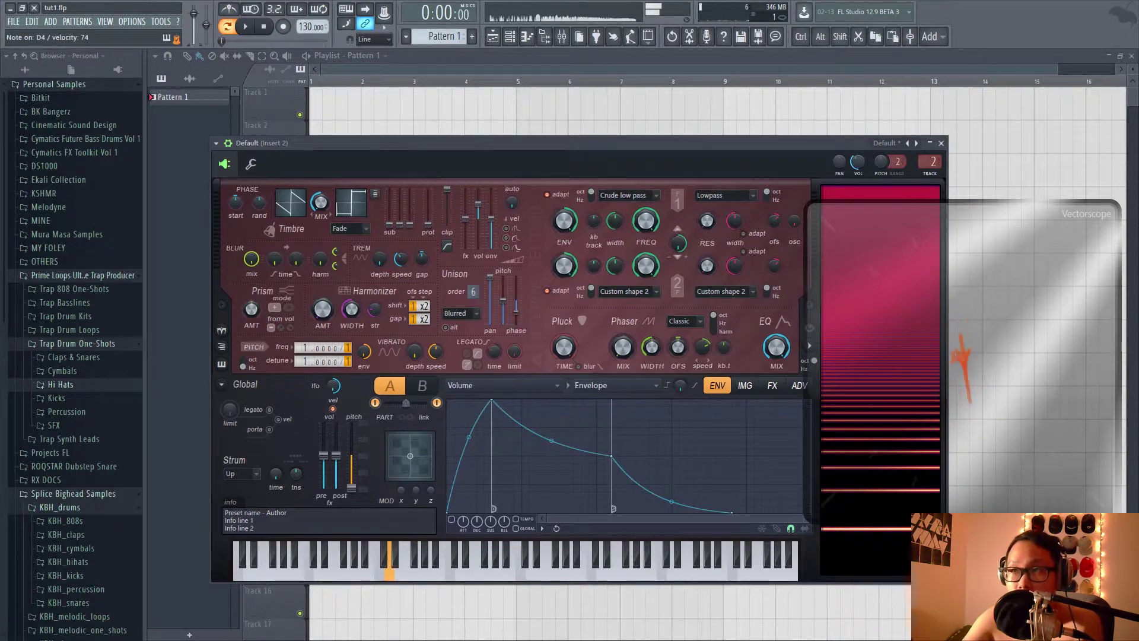
Remove part A's unison pitch thickness and disable part B.
drag(517, 301, 503, 324)
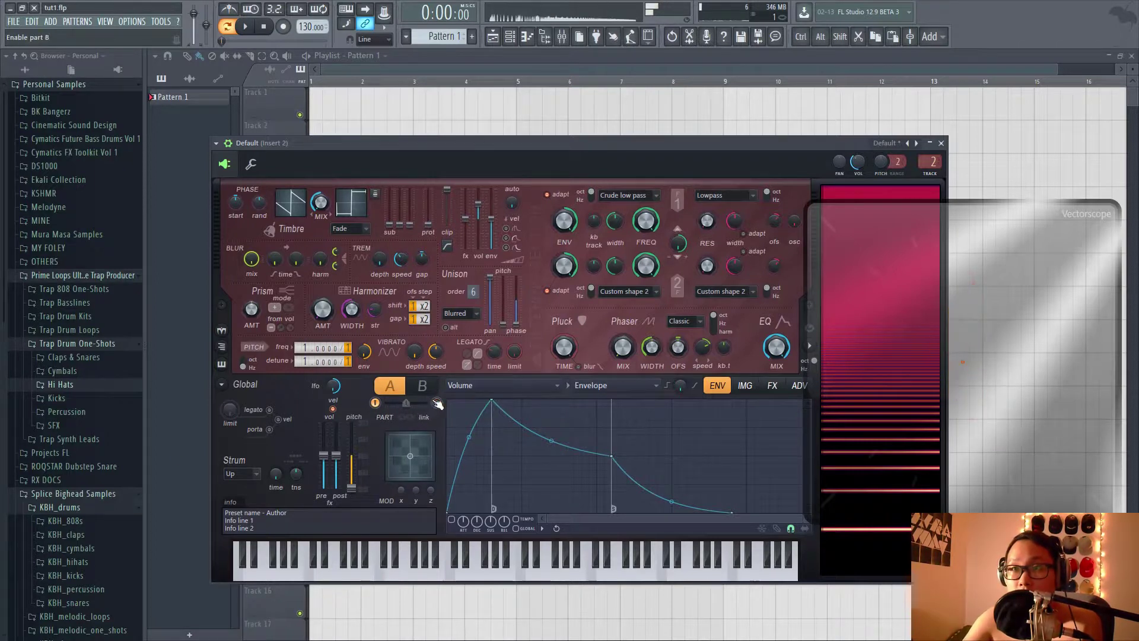
mouse_move(516, 324)
mouse_down()
mouse_move(516, 301)
mouse_move(520, 328)
mouse_up()
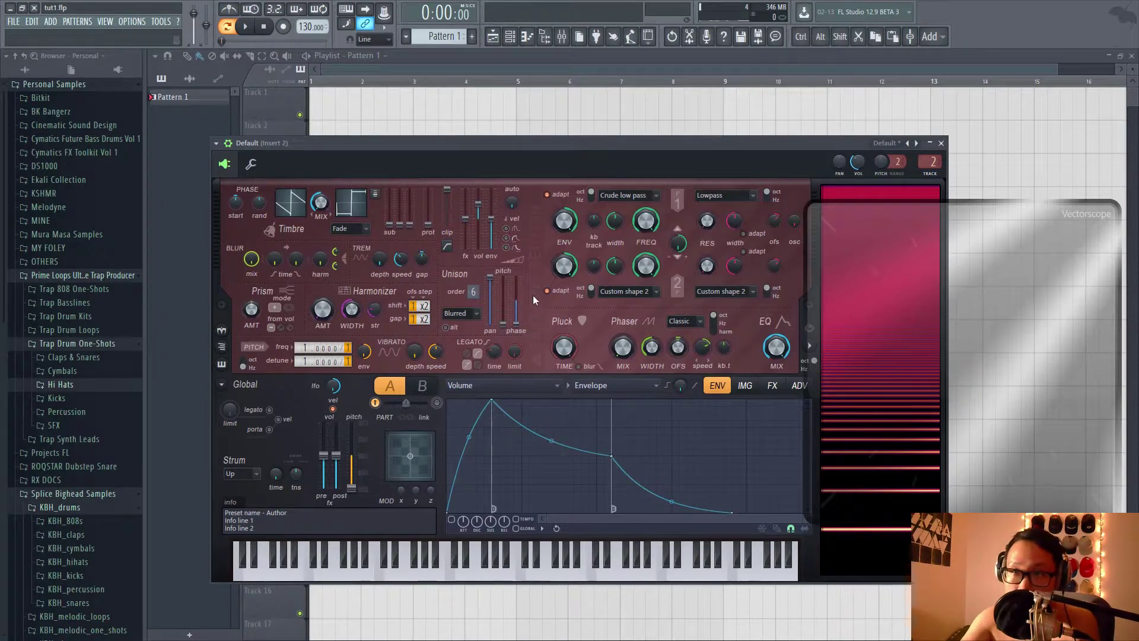
Switch part A's unison distribution to Hz and raise its unison order to 9.
click(468, 314)
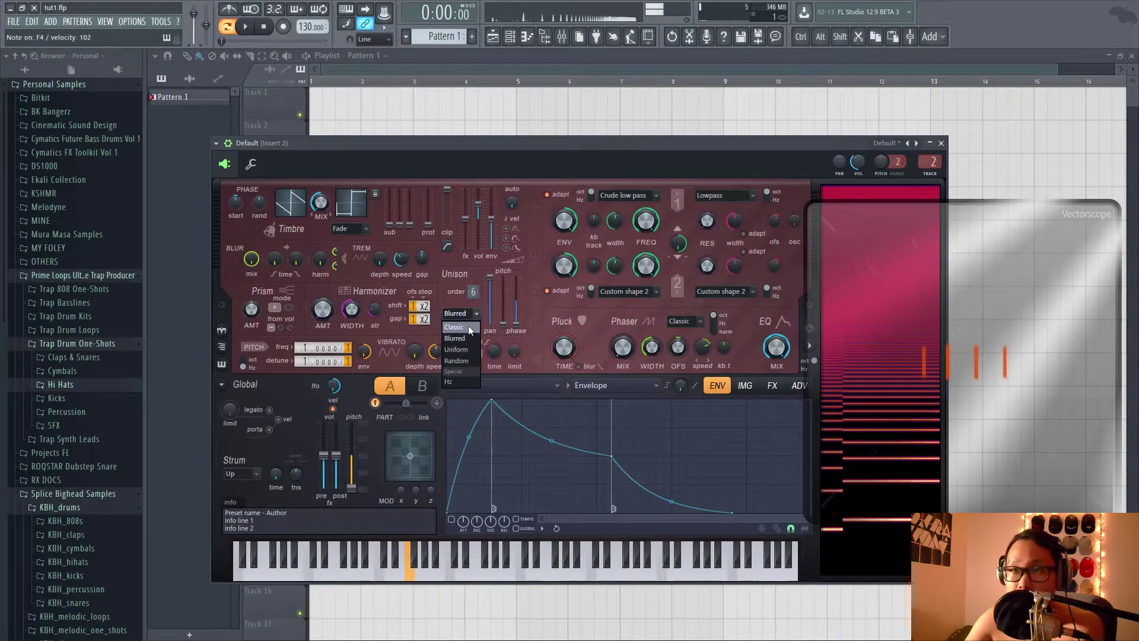
click(454, 383)
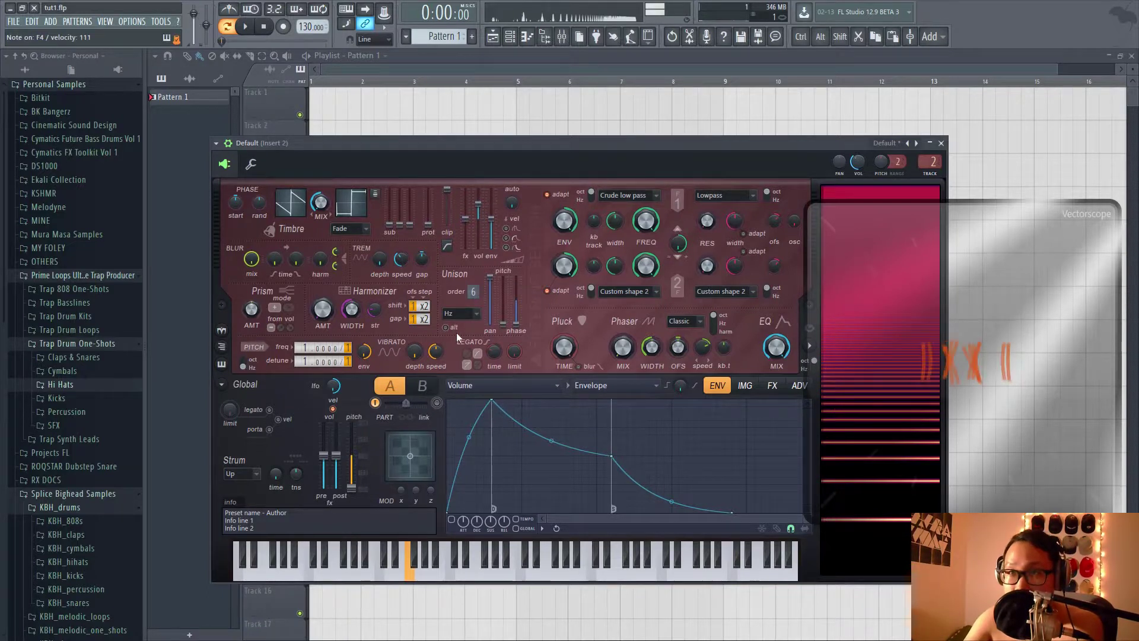
drag(473, 291, 472, 276)
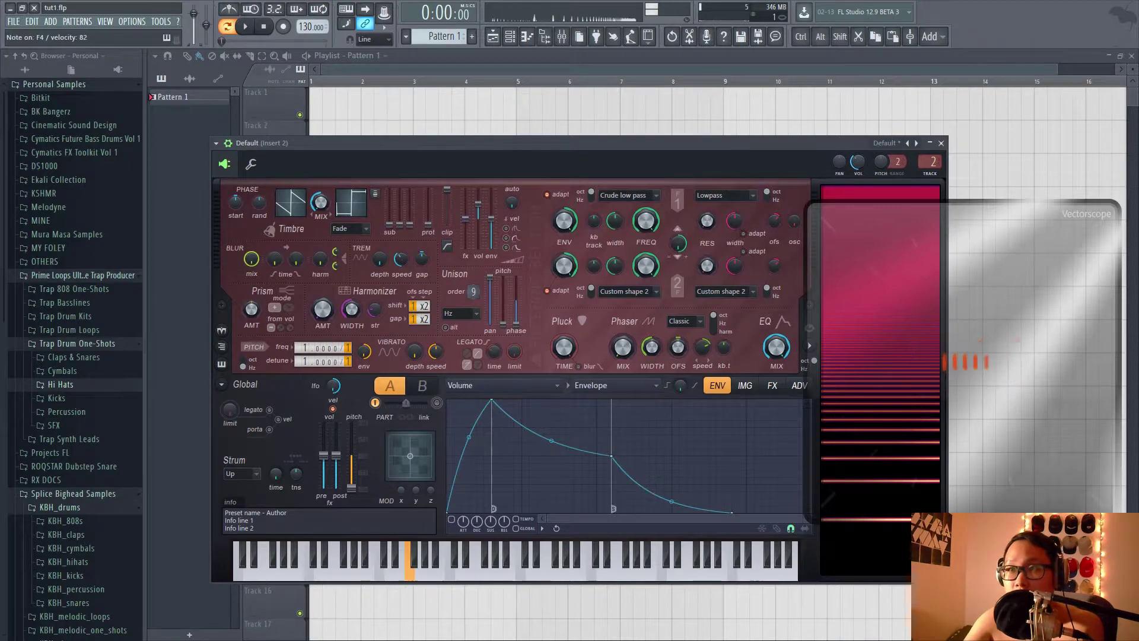
Set part A's unison distribution to Classic, with pitch thickness at about 94% and phase near maximum.
click(466, 313)
click(467, 326)
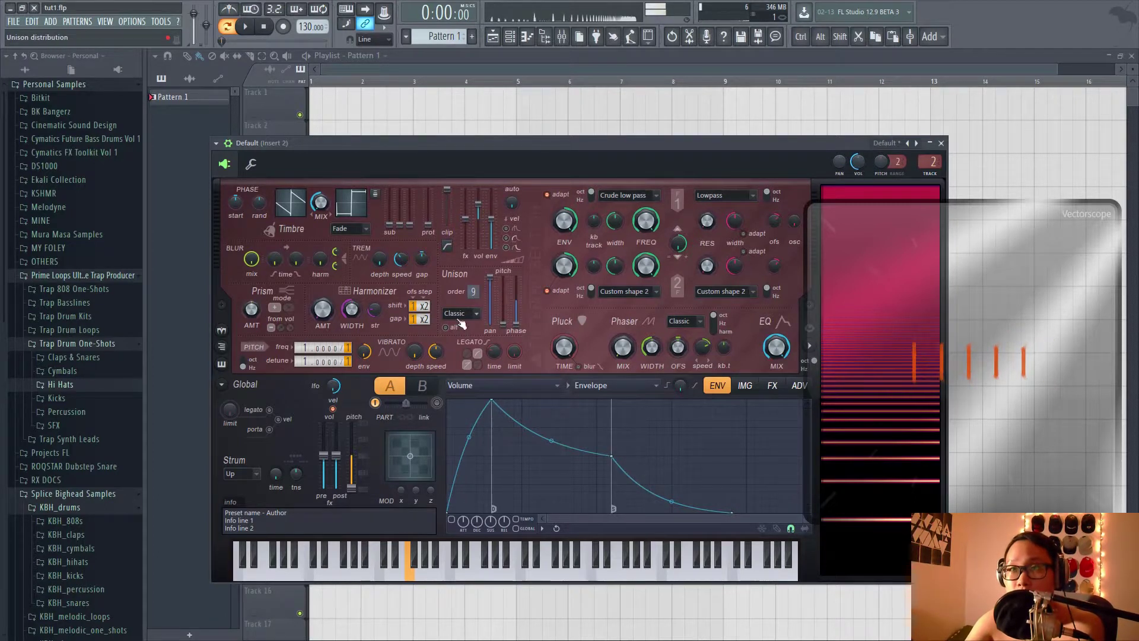
click(475, 291)
click(457, 298)
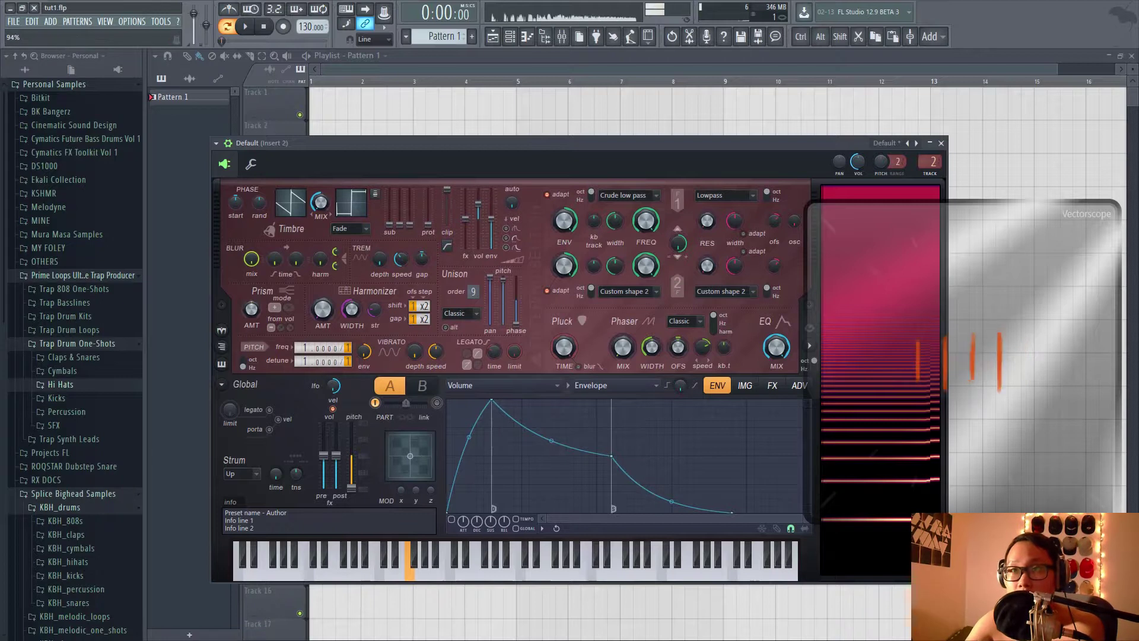
click(460, 313)
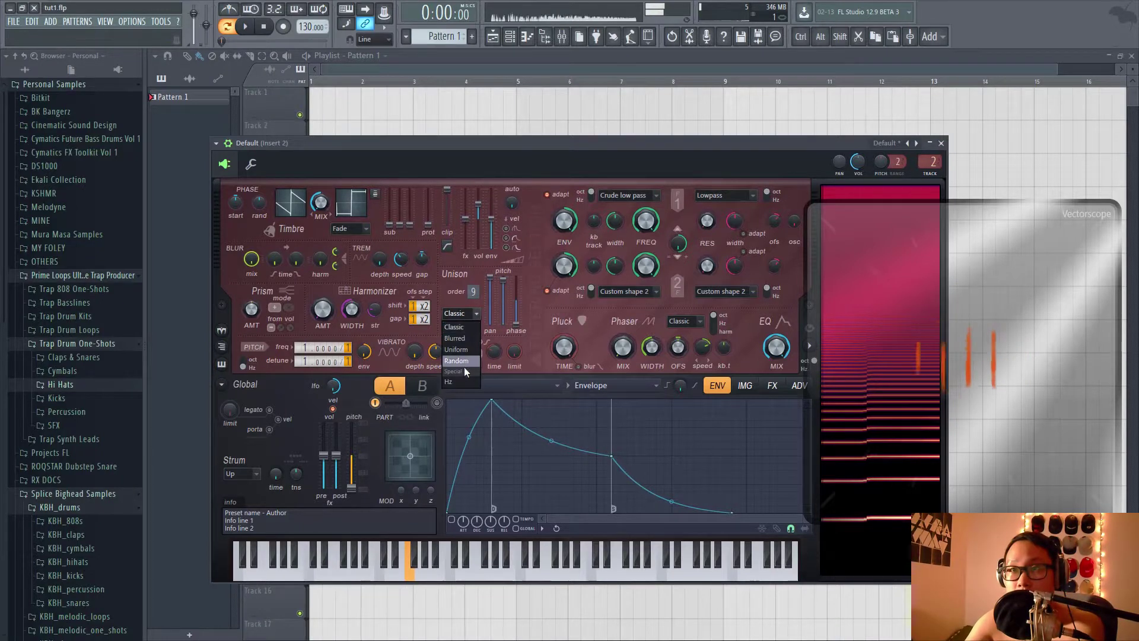
click(528, 318)
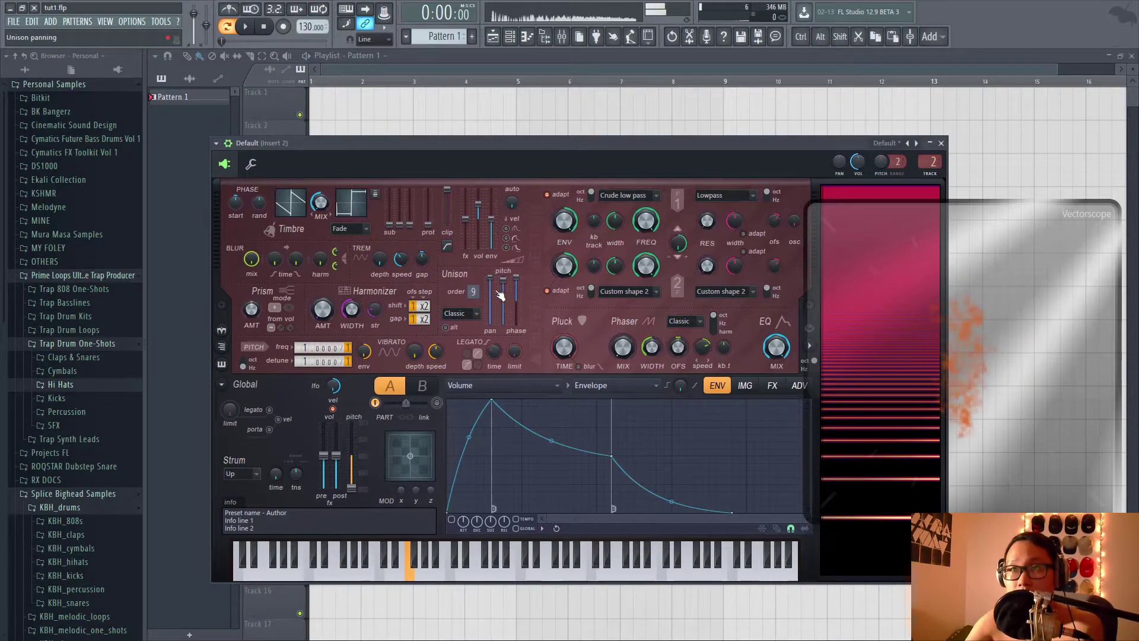
Audition the Hz unison distribution on part A with a few notes, and switch back to Classic.
click(461, 313)
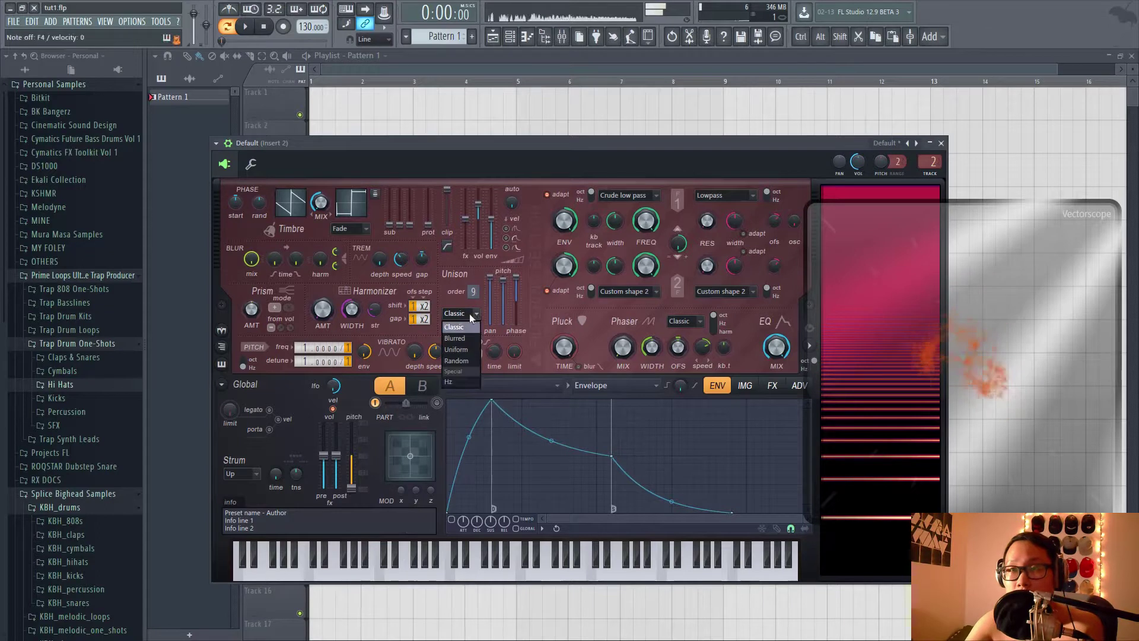
click(461, 379)
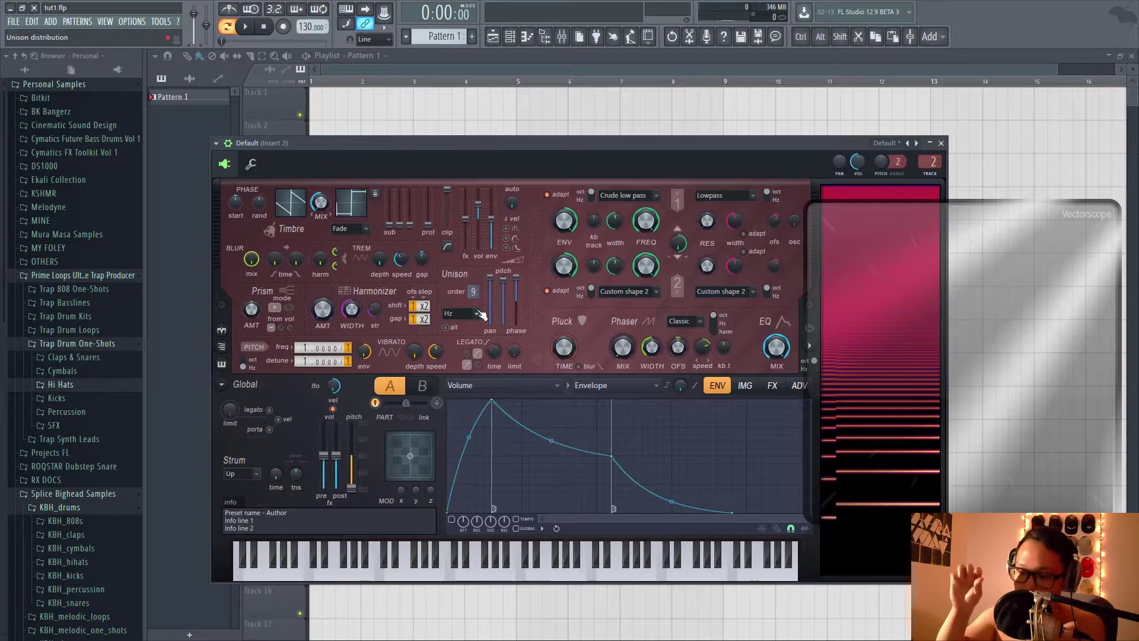
key(v)
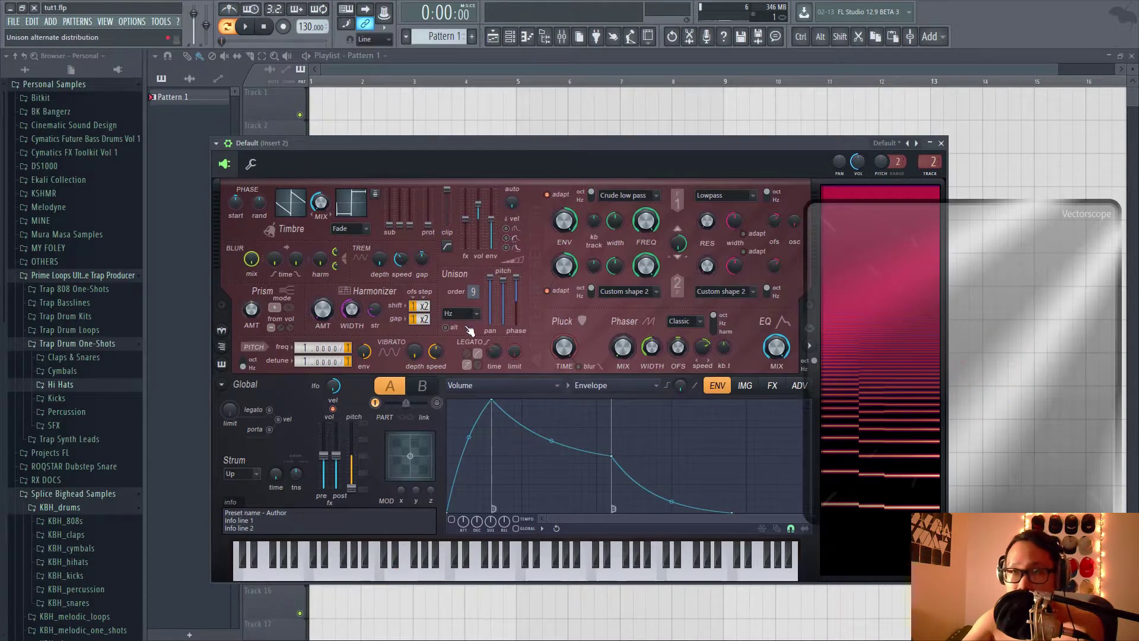
click(460, 313)
click(460, 323)
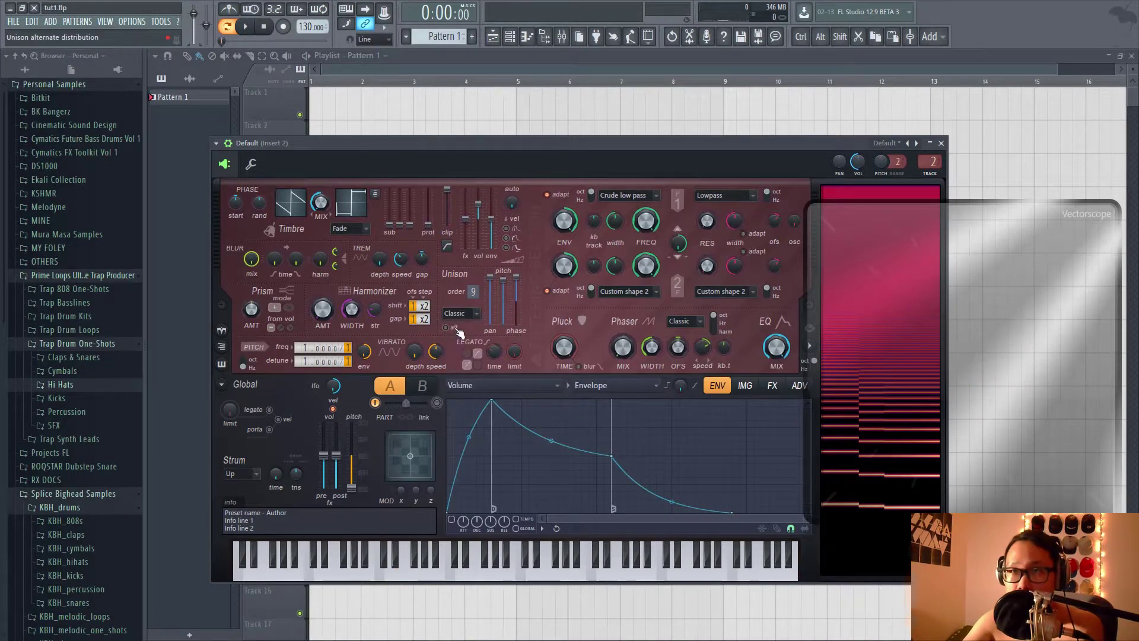
Enable part A's alternate unison distribution, with order 2, pitch thickness 0% and phase at about half.
click(452, 327)
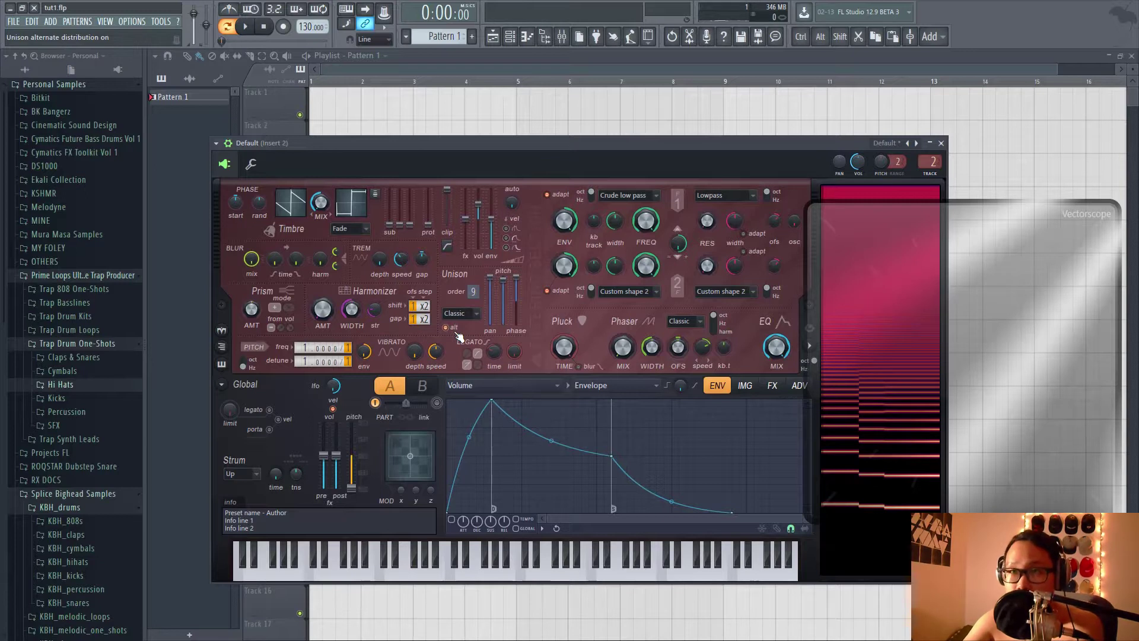
drag(502, 300, 506, 325)
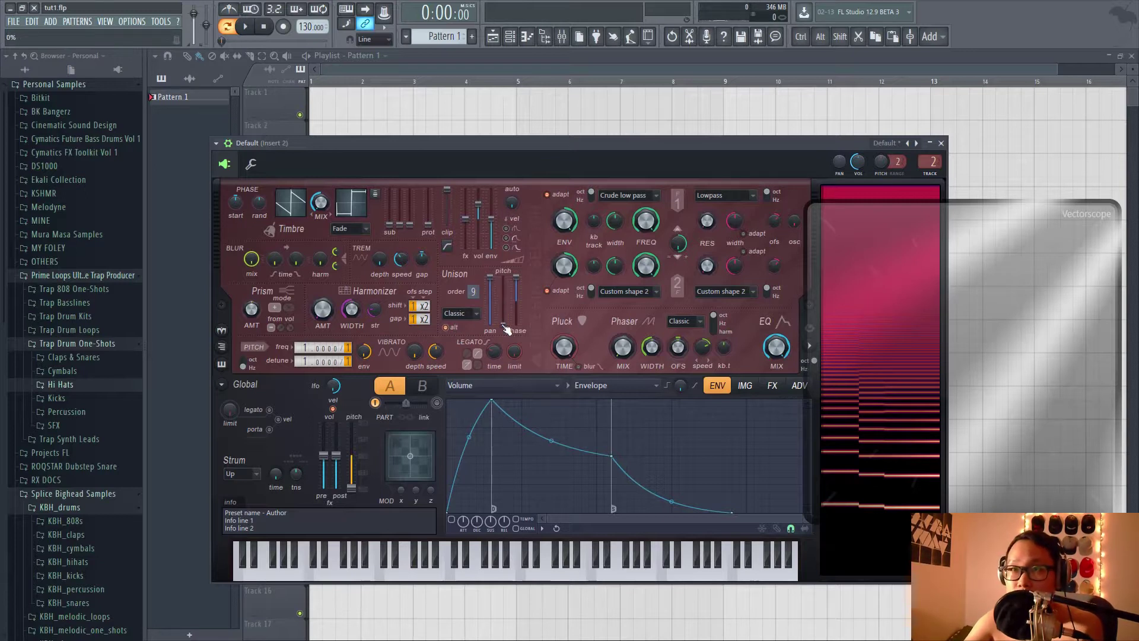
drag(516, 278, 517, 312)
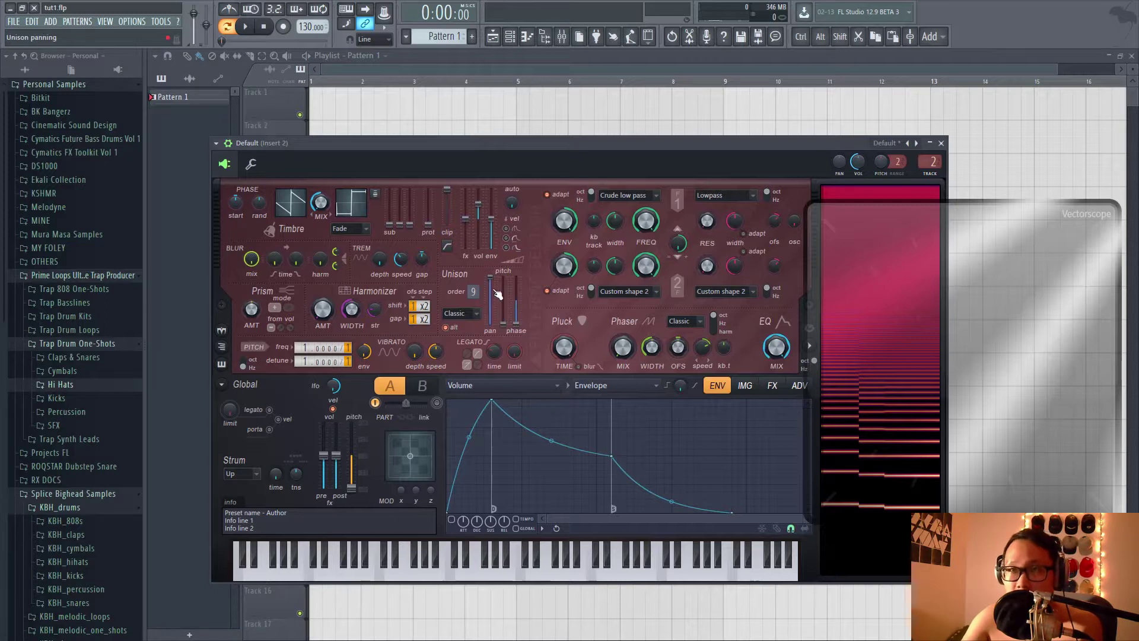
drag(473, 291, 473, 285)
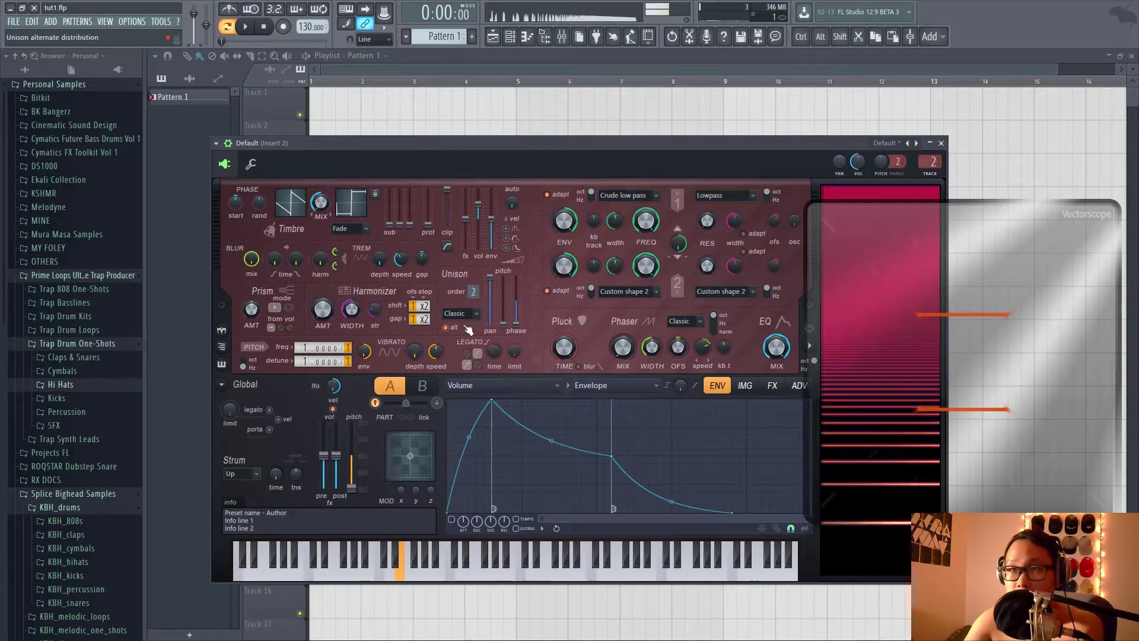
Compare part A's unison with alternate distribution off and on, and audition it across the lowest keyboard notes.
click(446, 327)
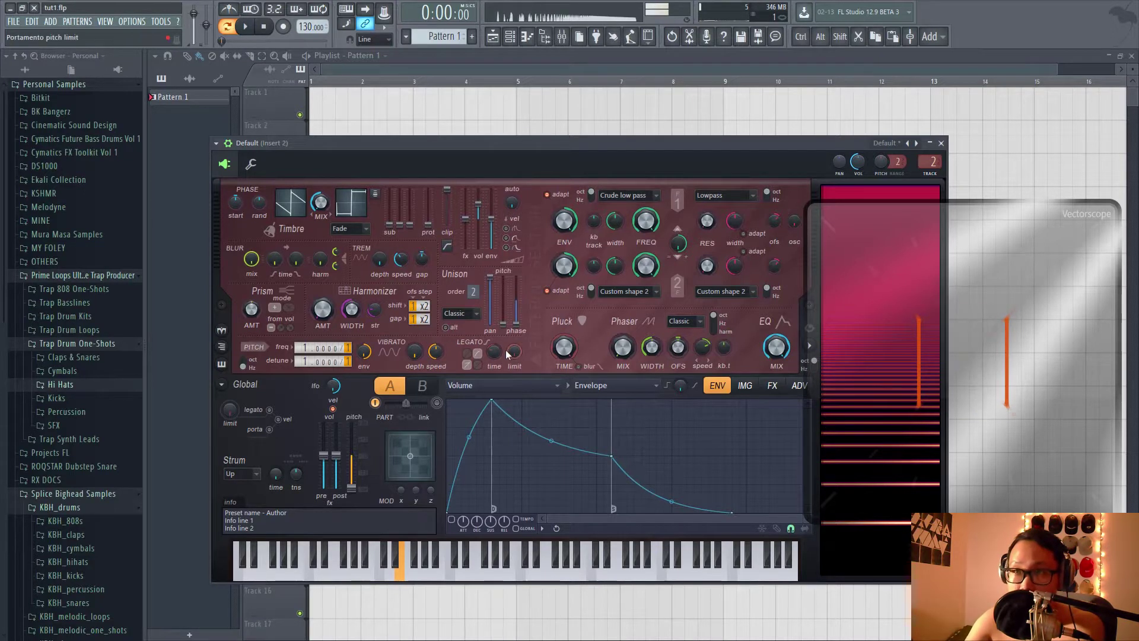
click(446, 327)
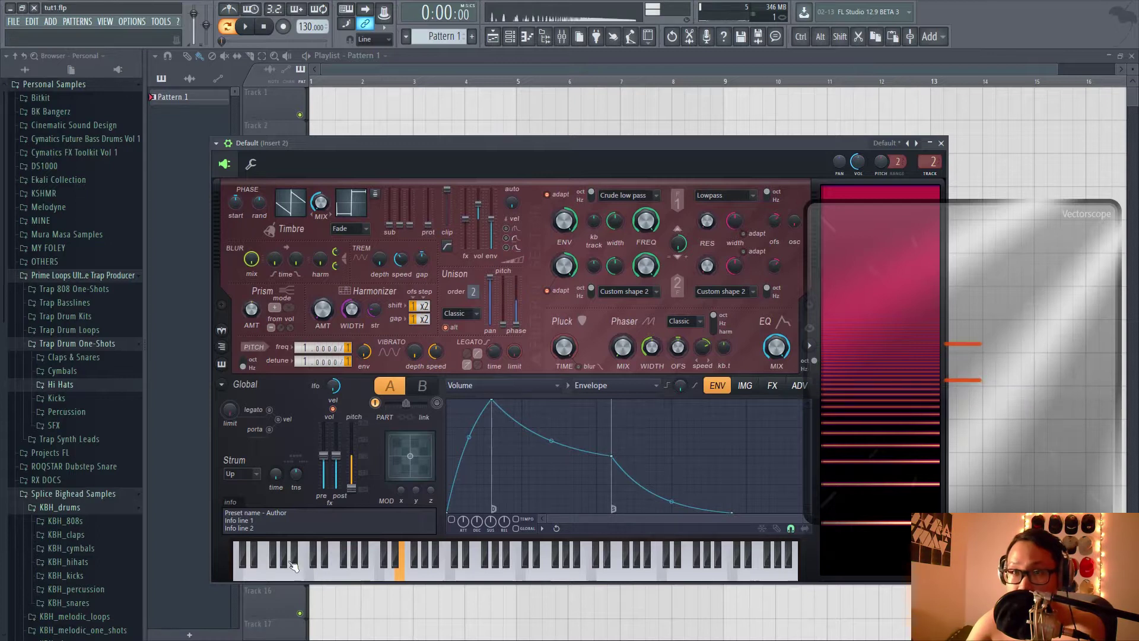
click(240, 575)
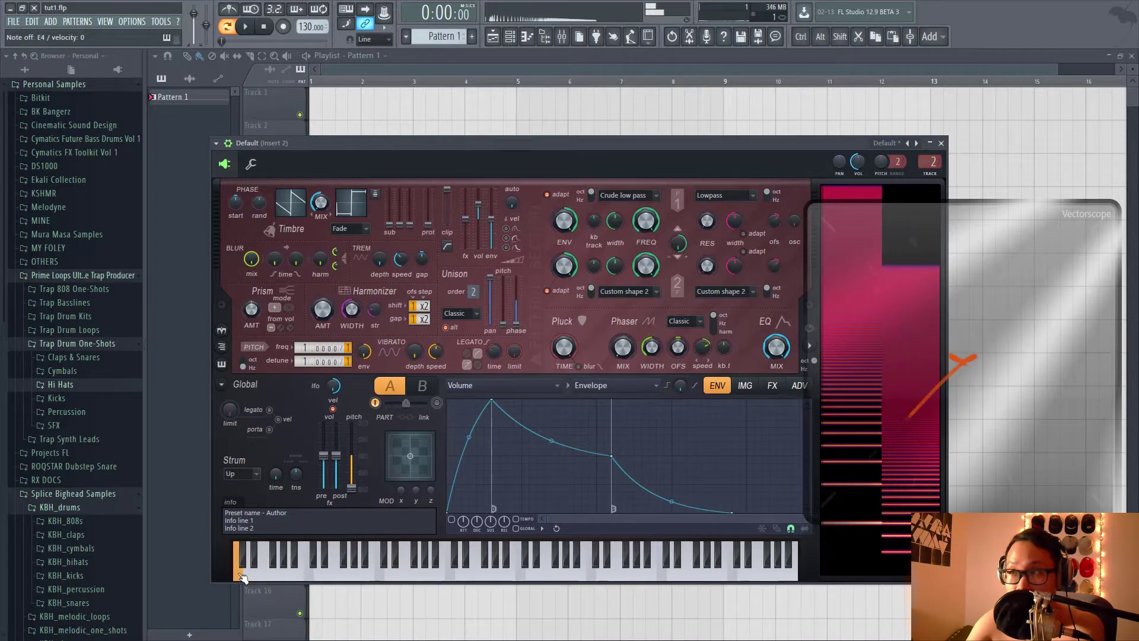
drag(240, 574, 329, 584)
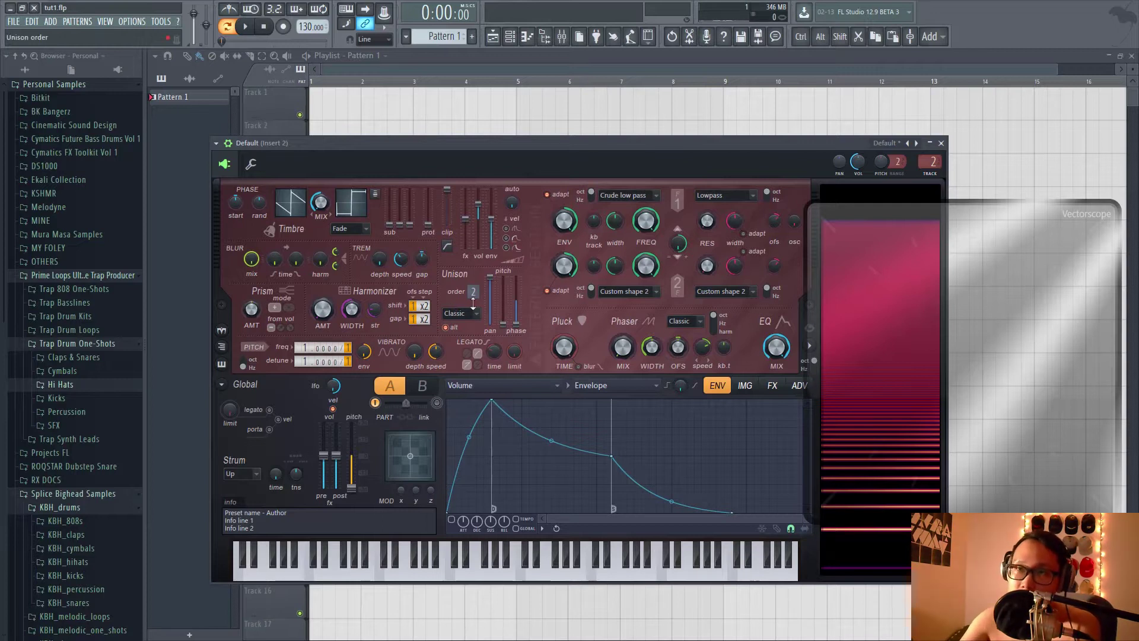
Raise part A's unison order to 7 and reposition the Vectorscope overlay over Harmor's spectrum display.
scroll(473, 300, up, 3)
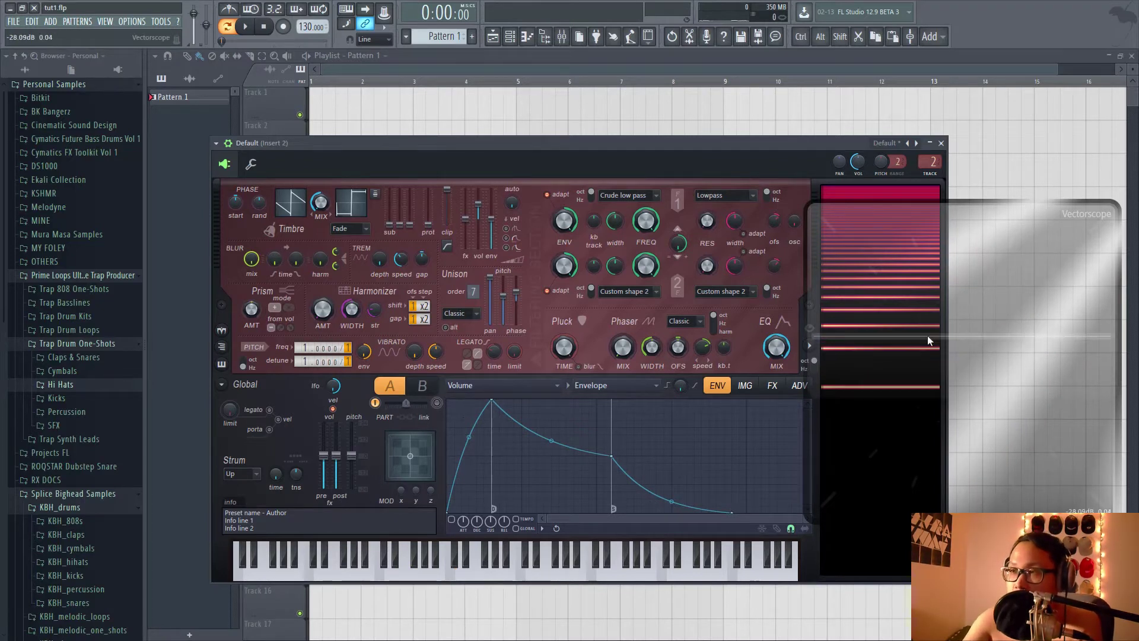
drag(949, 356, 872, 306)
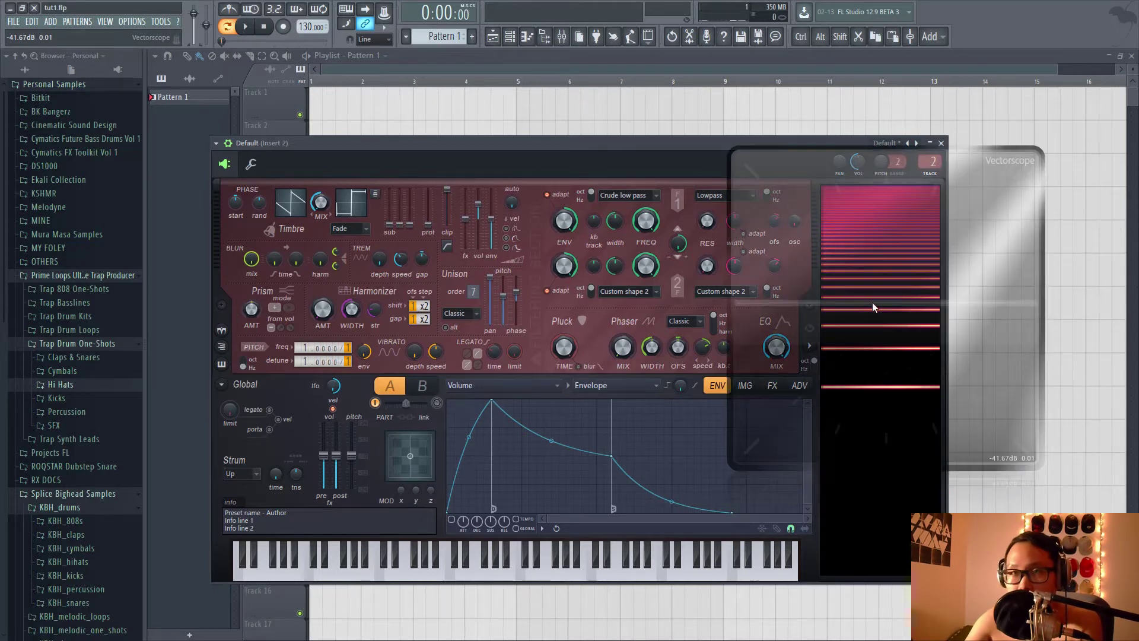